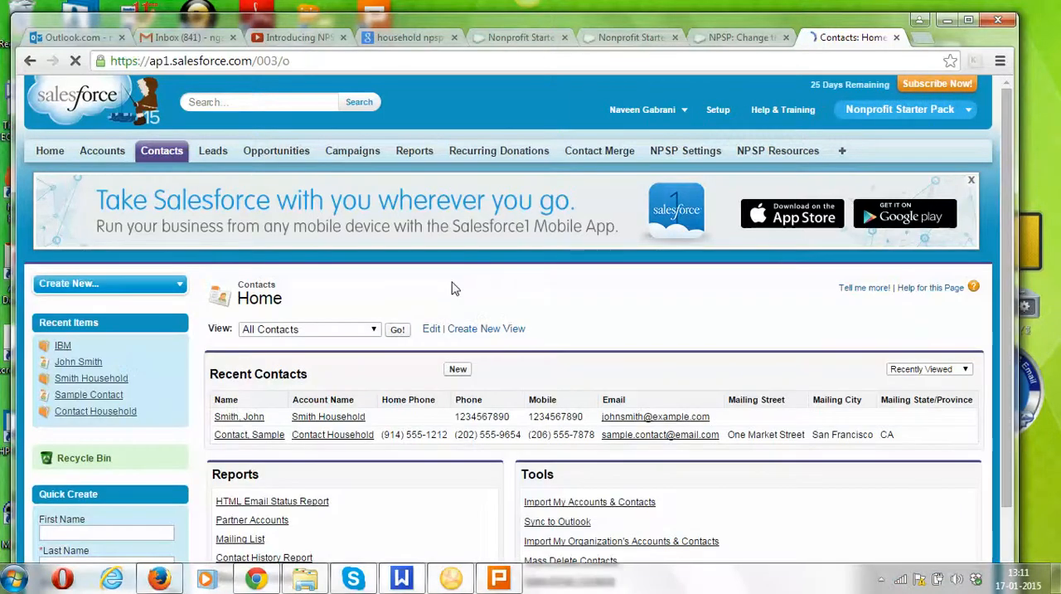
Start a new contact with salutation Ms. and enter the contact's first and last name, leaving the account name blank.
left_click(459, 371)
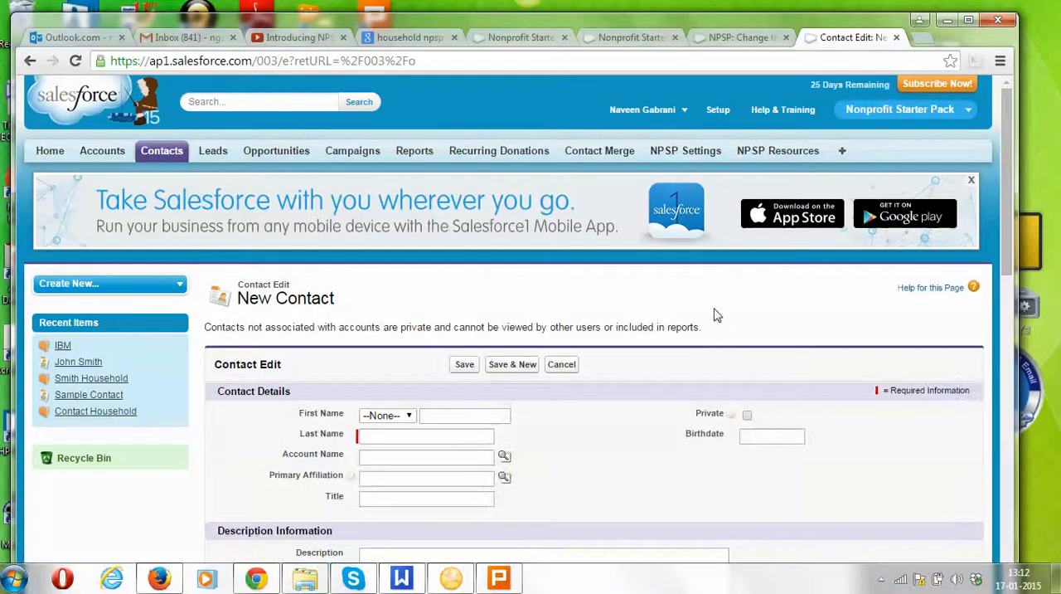
scroll(1006, 251, "down", 2)
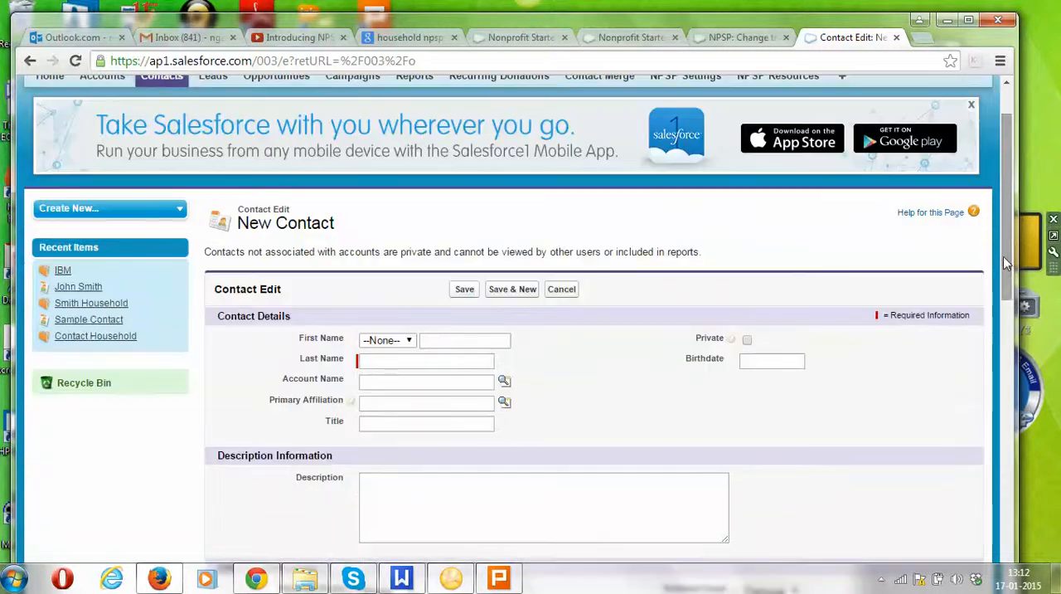
left_click(400, 384)
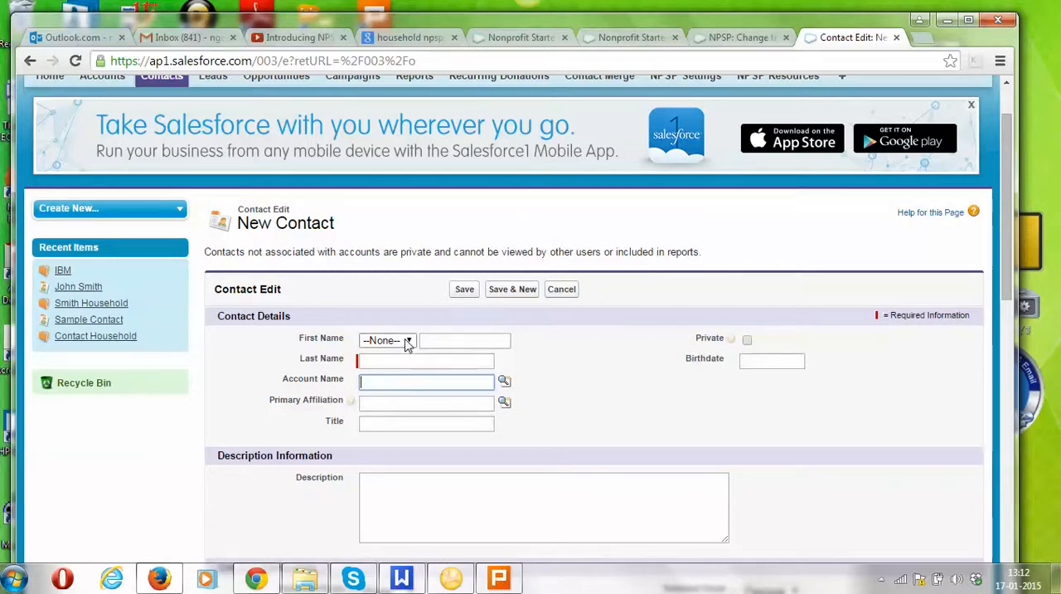
left_click(408, 342)
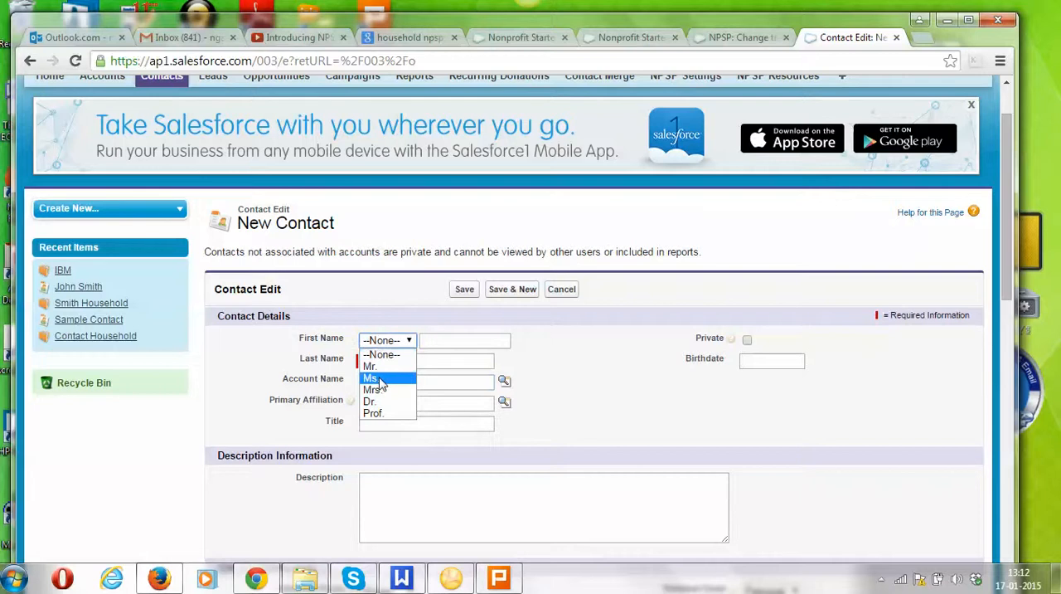
left_click(380, 382)
left_click(440, 343)
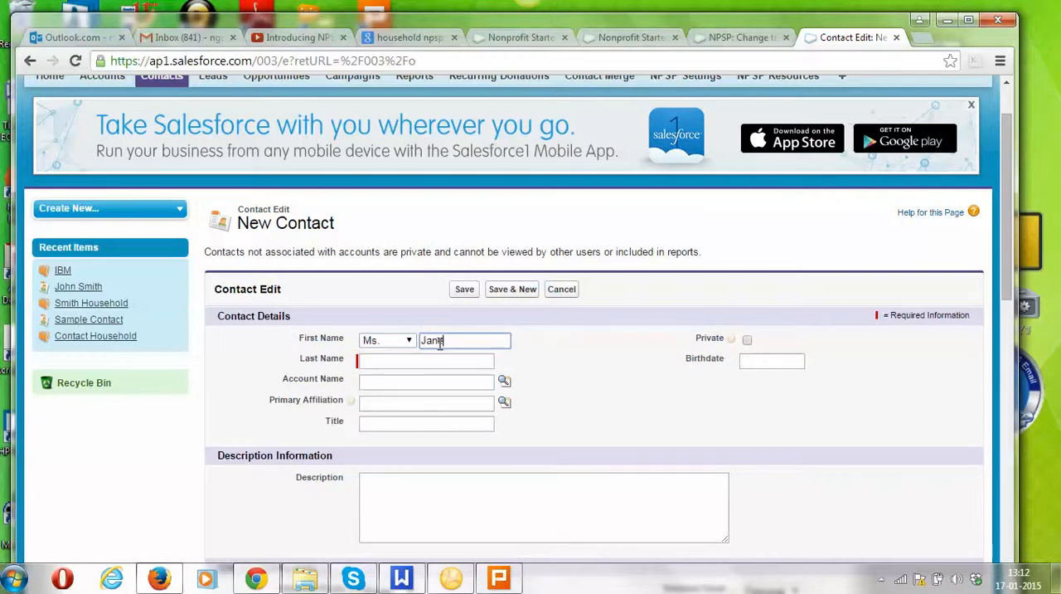
key("Tab")
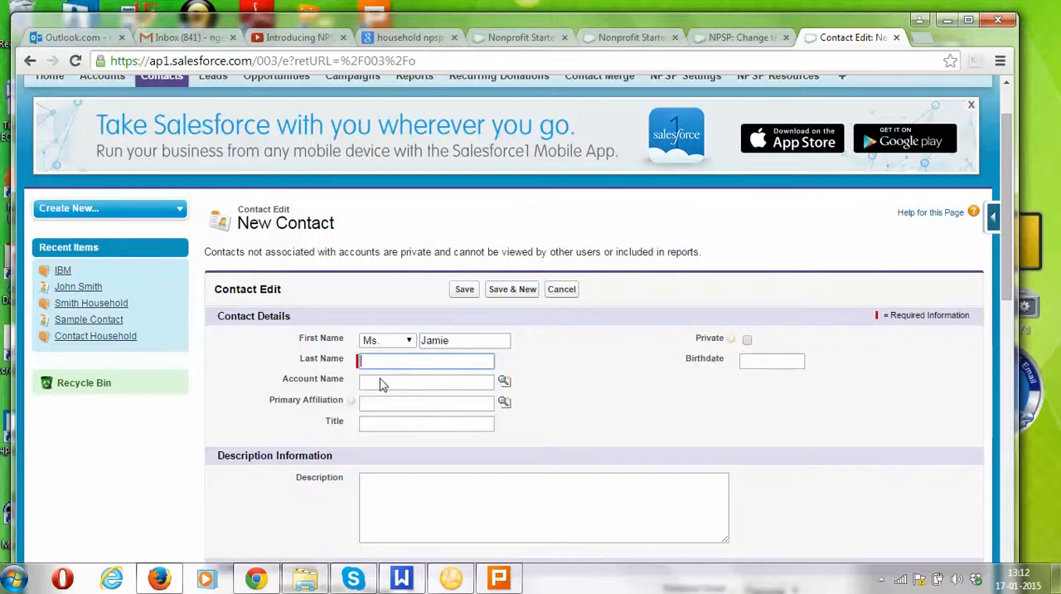
type("Smith")
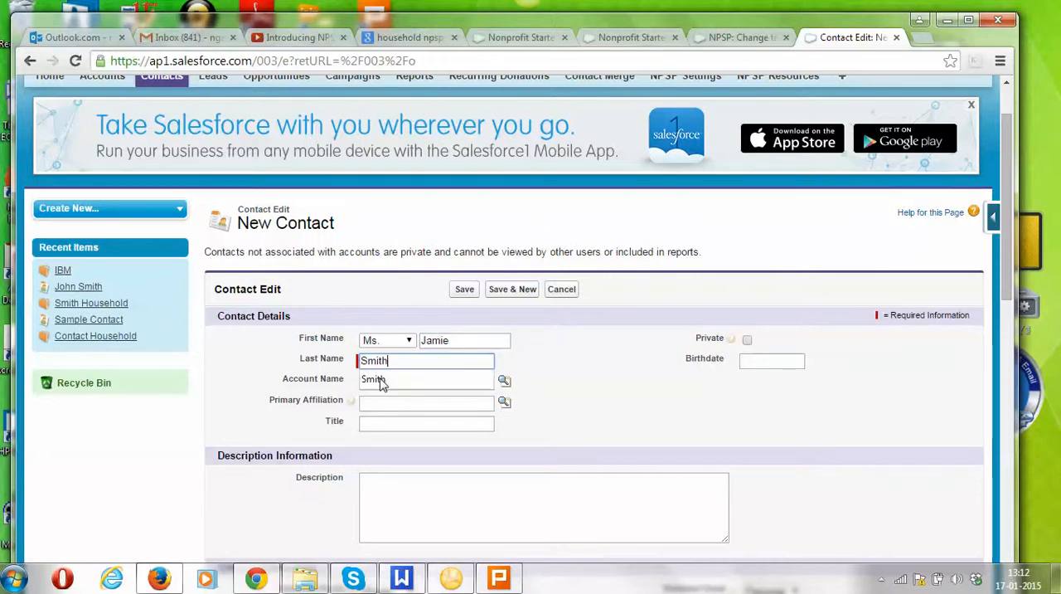
left_click(393, 380)
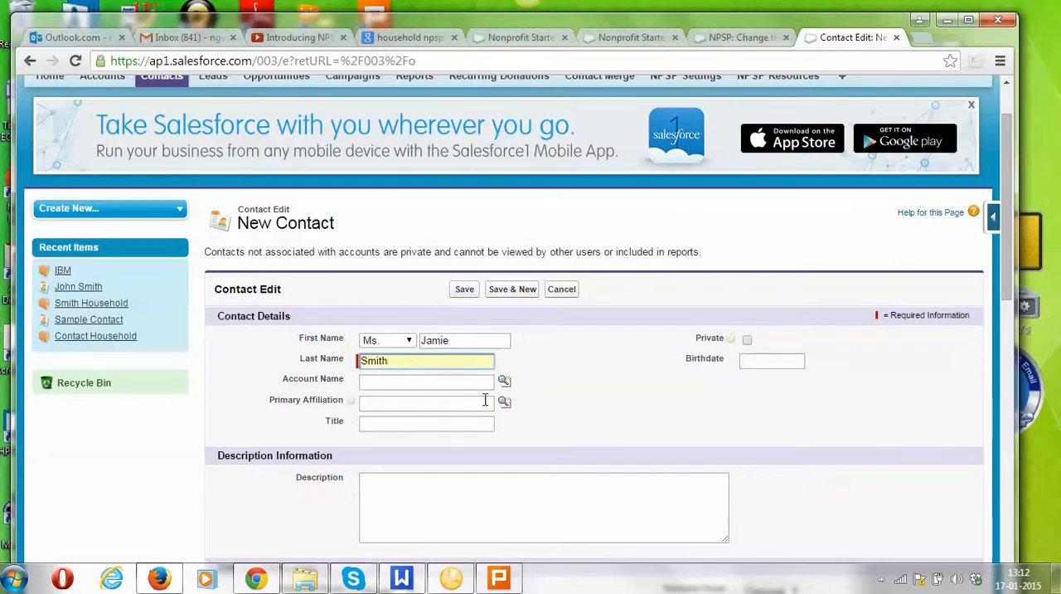
left_click(447, 430)
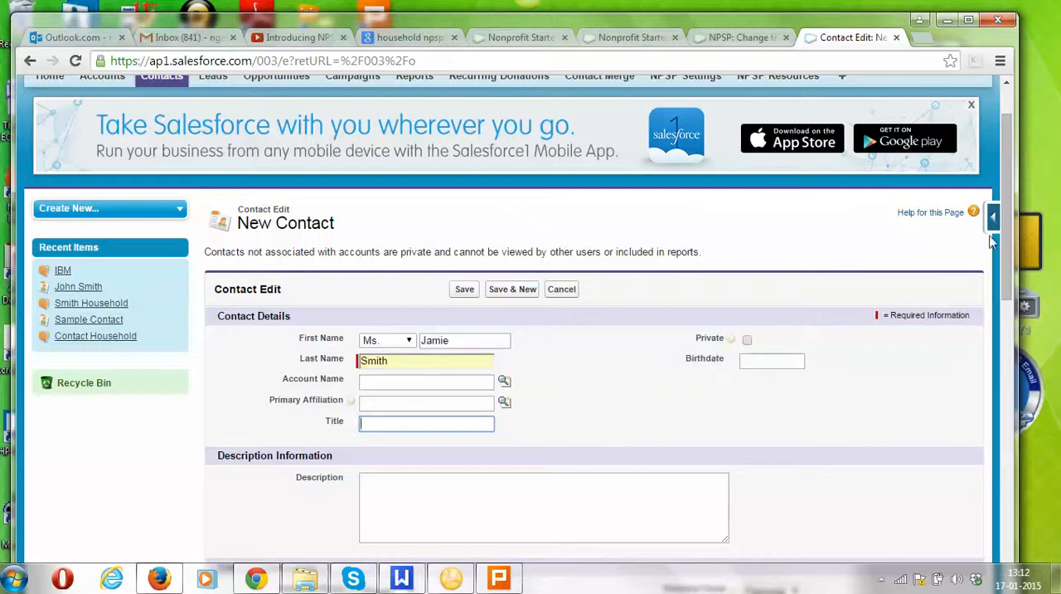
Review the remaining sections of the contact form, from contact information to membership, and save the contact.
left_click_drag(1006, 226, 1019, 362)
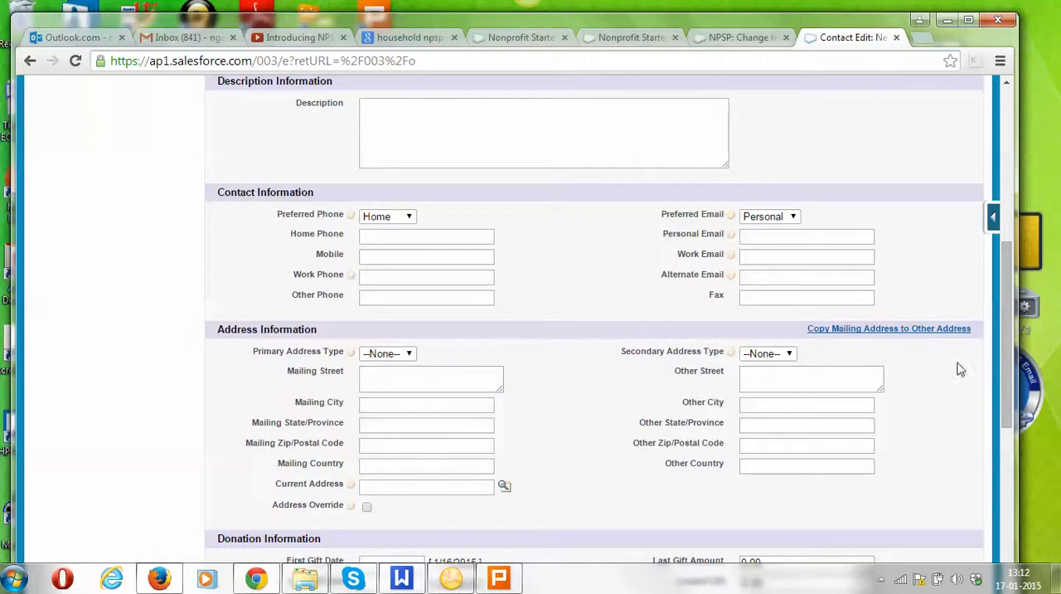
left_click_drag(1008, 356, 1018, 466)
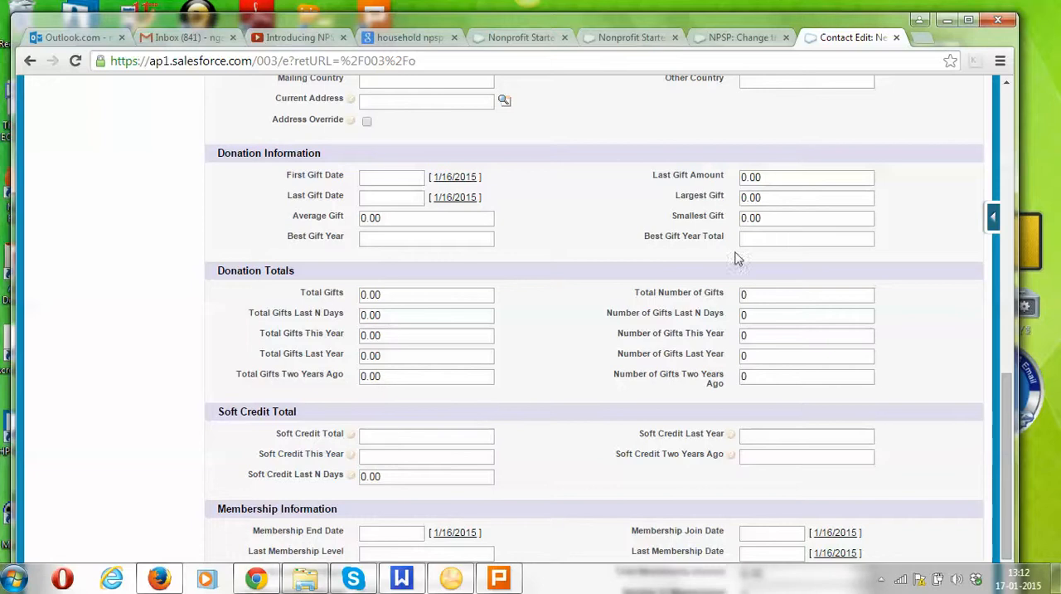
left_click_drag(1006, 408, 1006, 481)
scroll(545, 169, "up", 15)
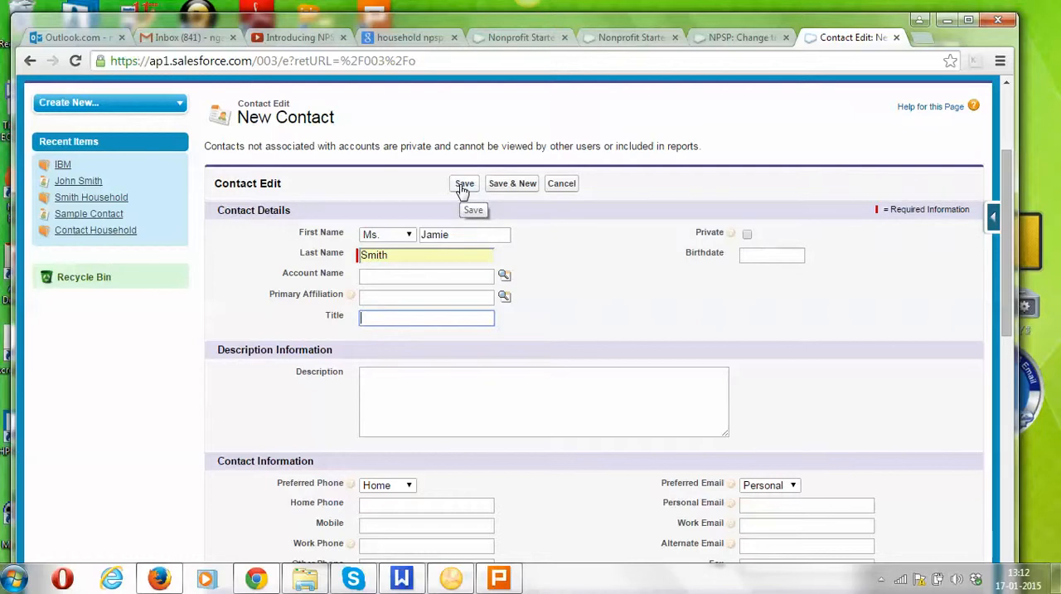
left_click(463, 190)
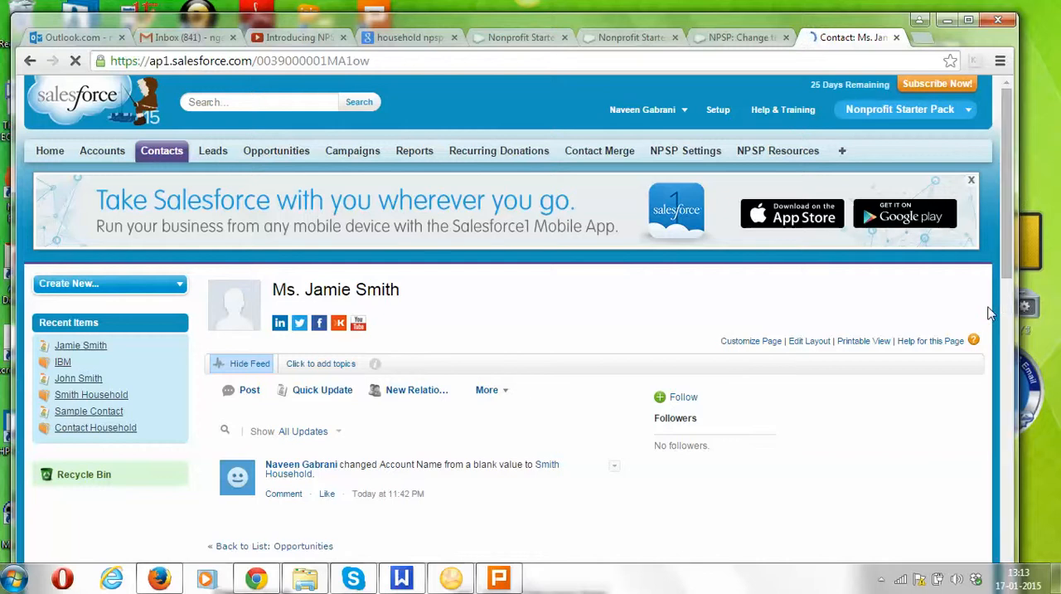
Open the household account linked to the saved contact and examine its primary contact, greetings and number of household members.
scroll(990, 312, "down", 2)
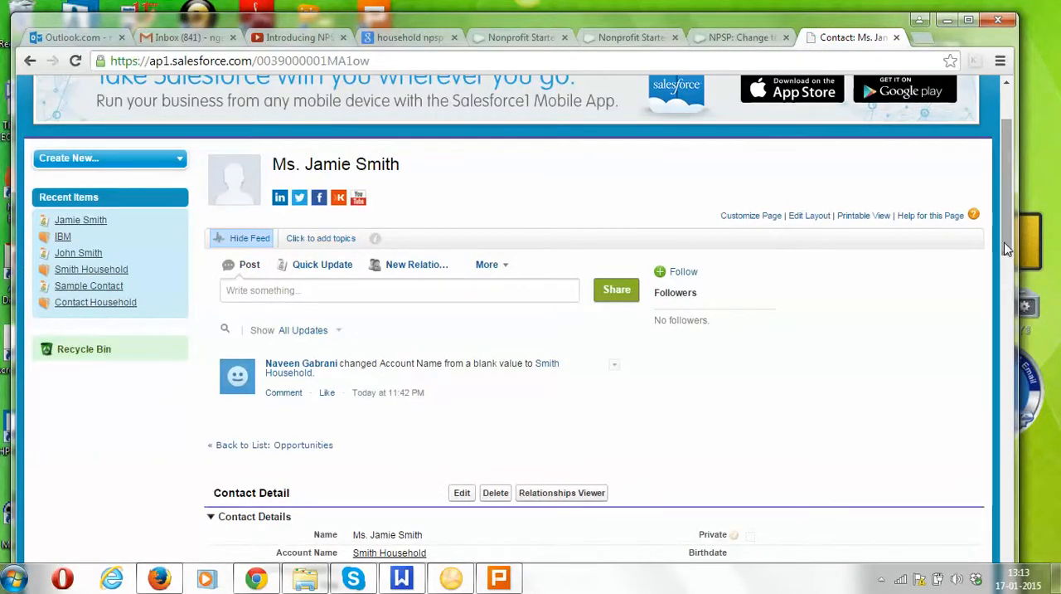
left_click_drag(1007, 248, 1009, 274)
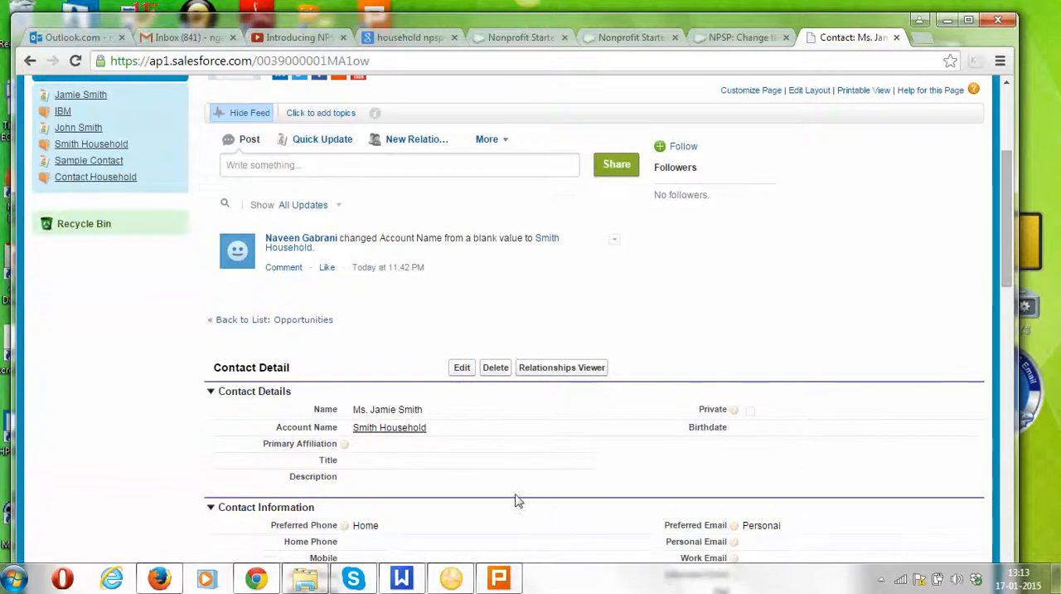
mouse_move(390, 437)
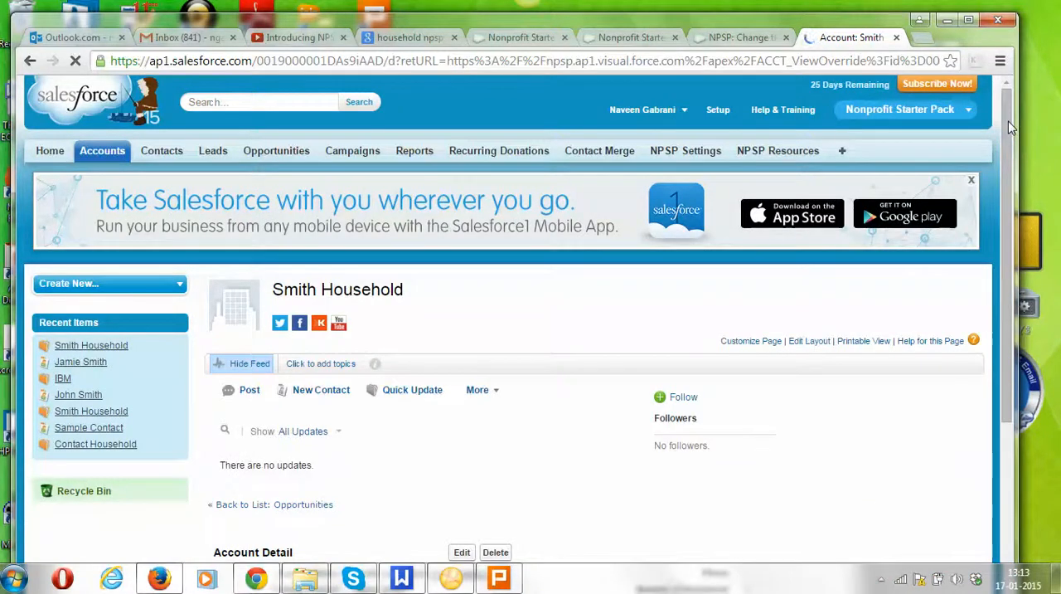
left_click_drag(1009, 121, 1007, 225)
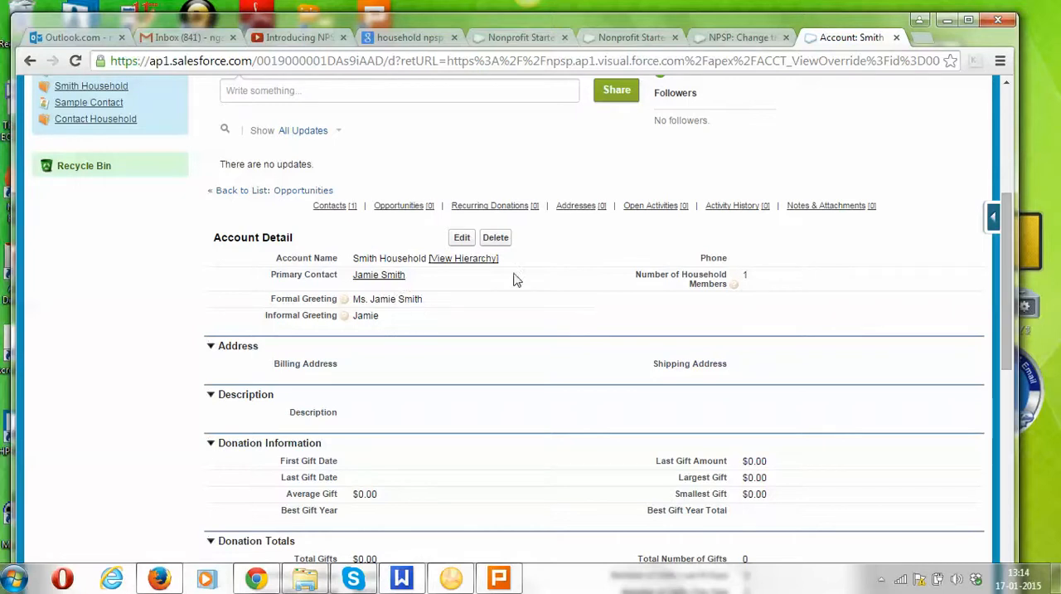
left_click_drag(1008, 204, 1001, 170)
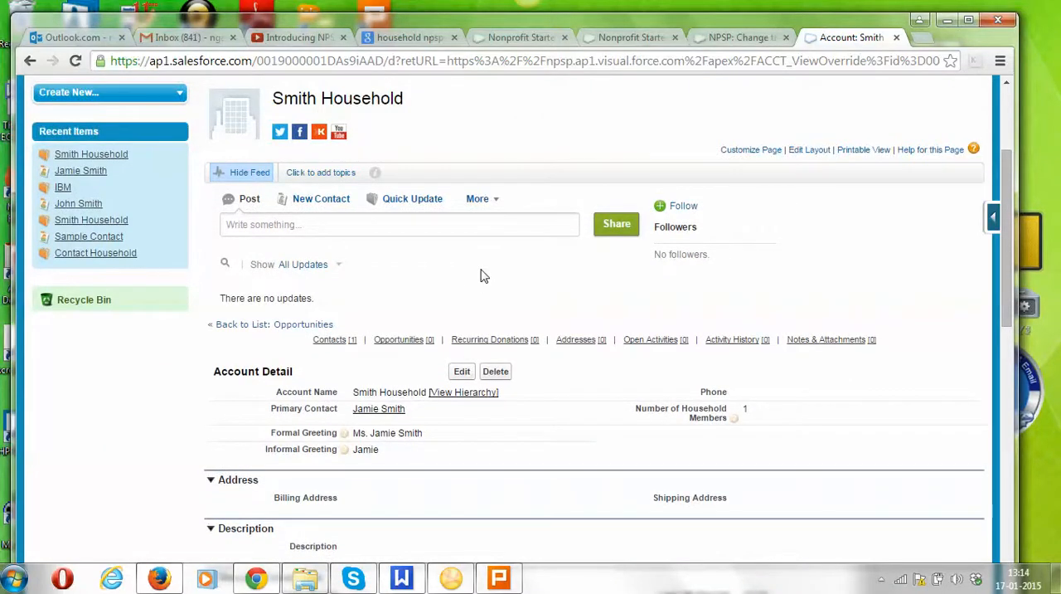
Start a new contact from the household account's list of related contacts.
left_click_drag(1010, 155, 1016, 411)
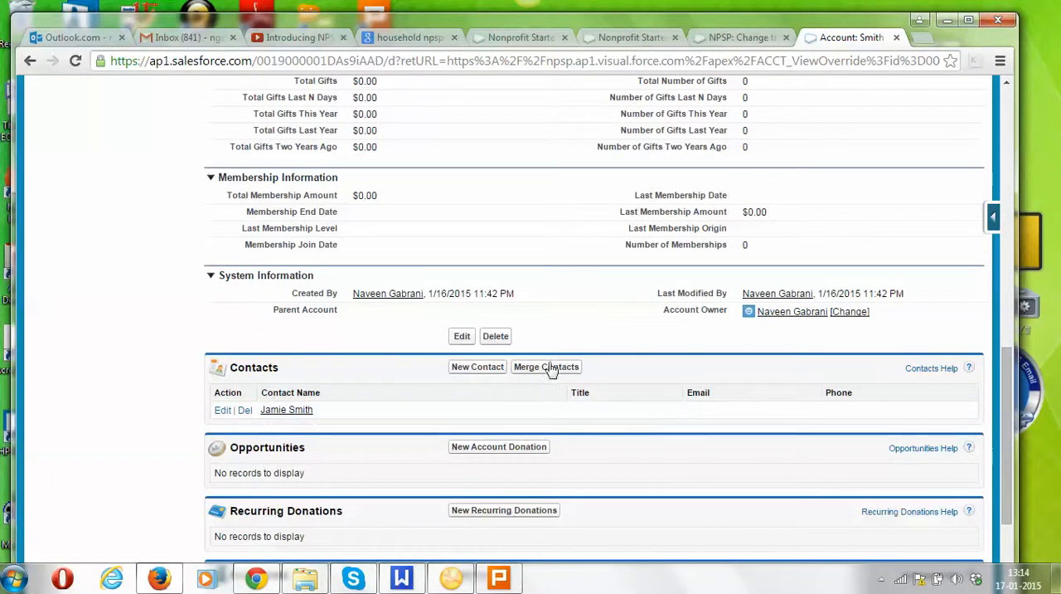
left_click(467, 368)
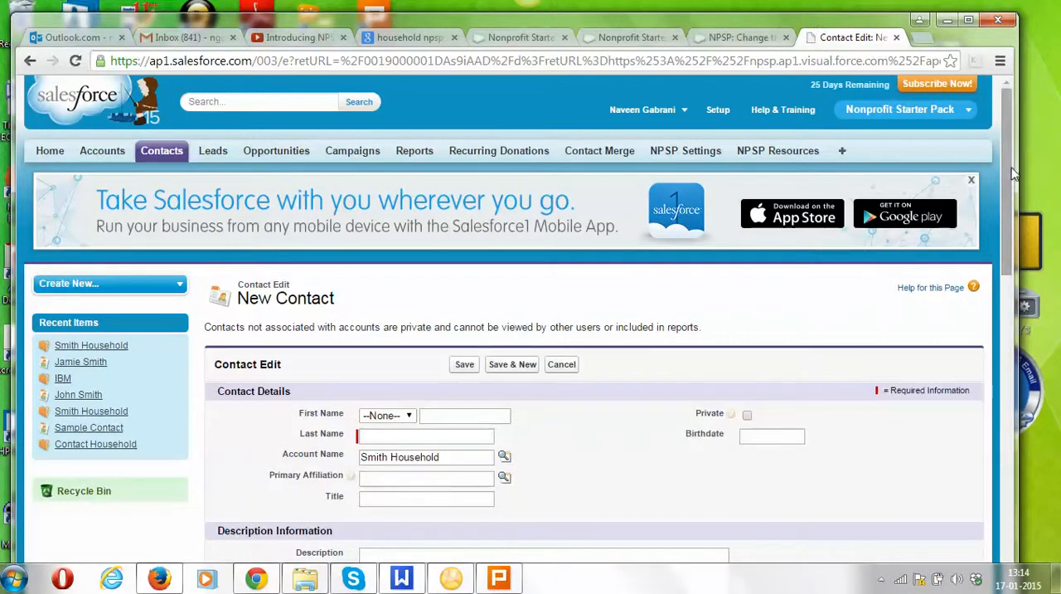
left_click_drag(1010, 172, 1004, 241)
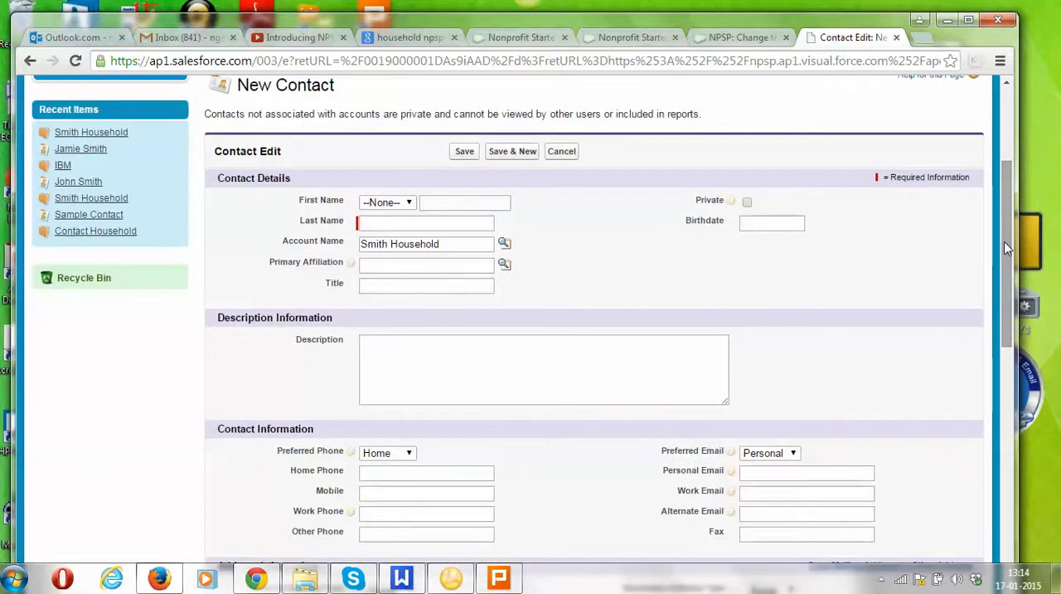
Enter the second household member's first and last name, set the salutation to Mr., and save the contact.
left_click(440, 202)
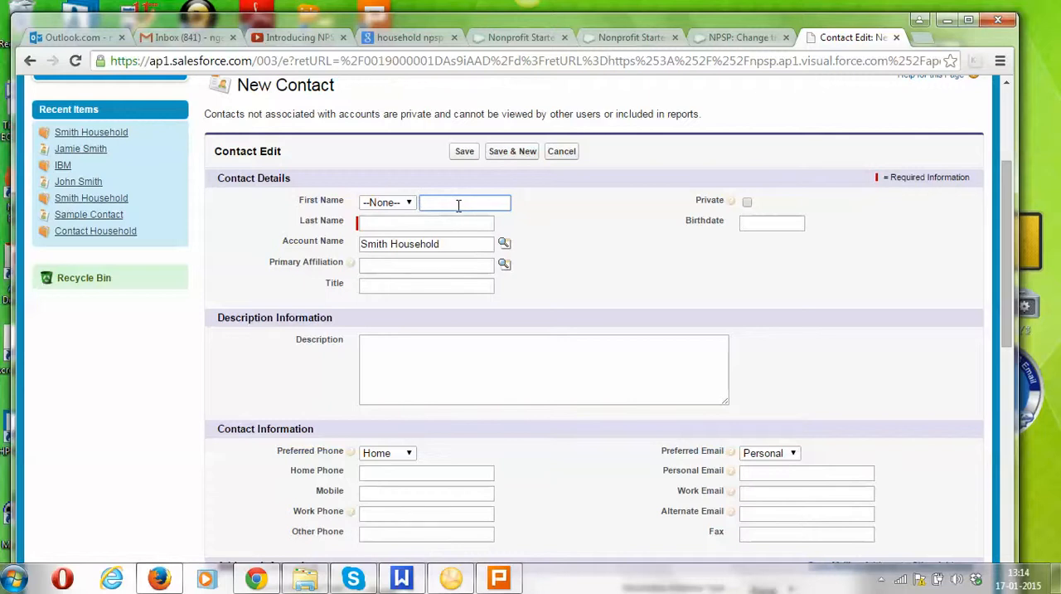
left_click(422, 222)
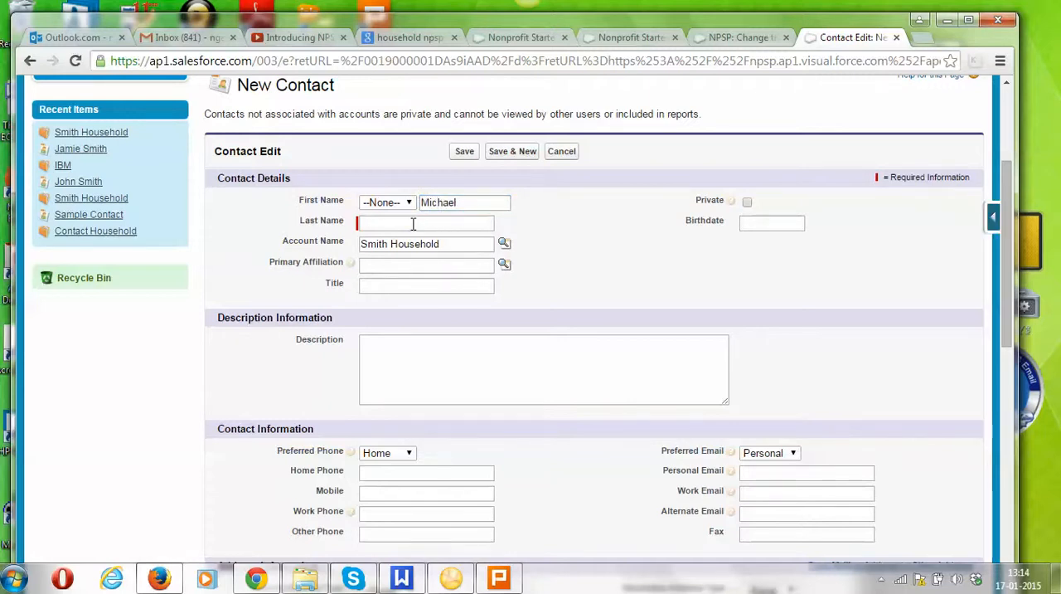
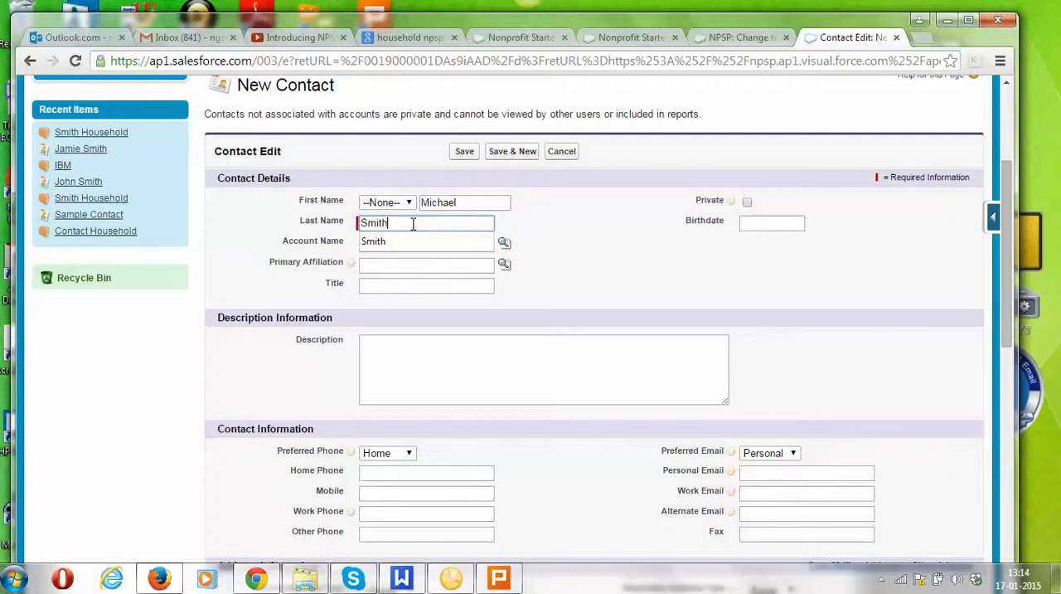
left_click(409, 203)
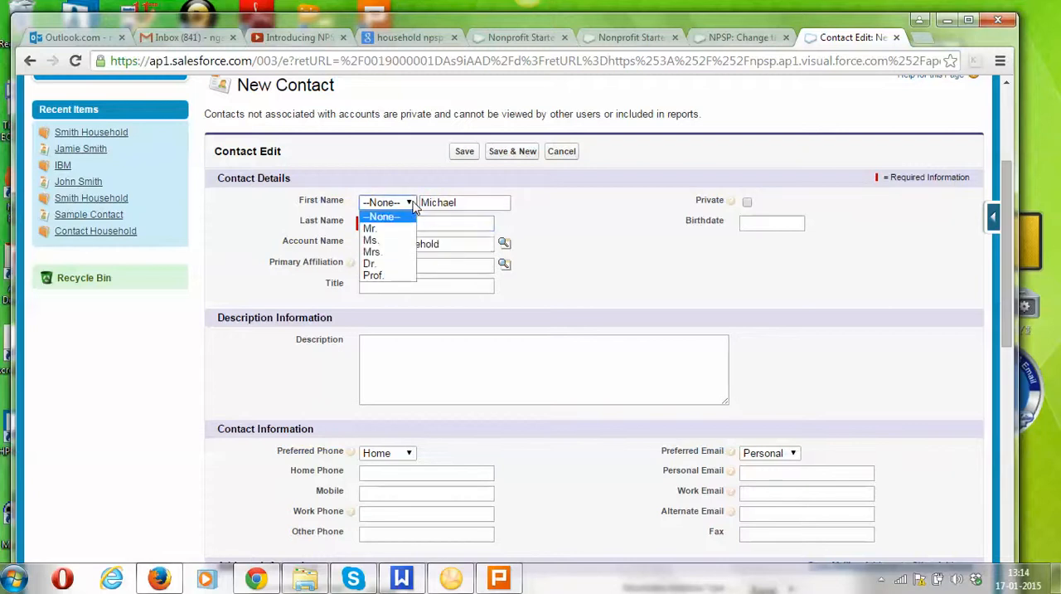
left_click(395, 228)
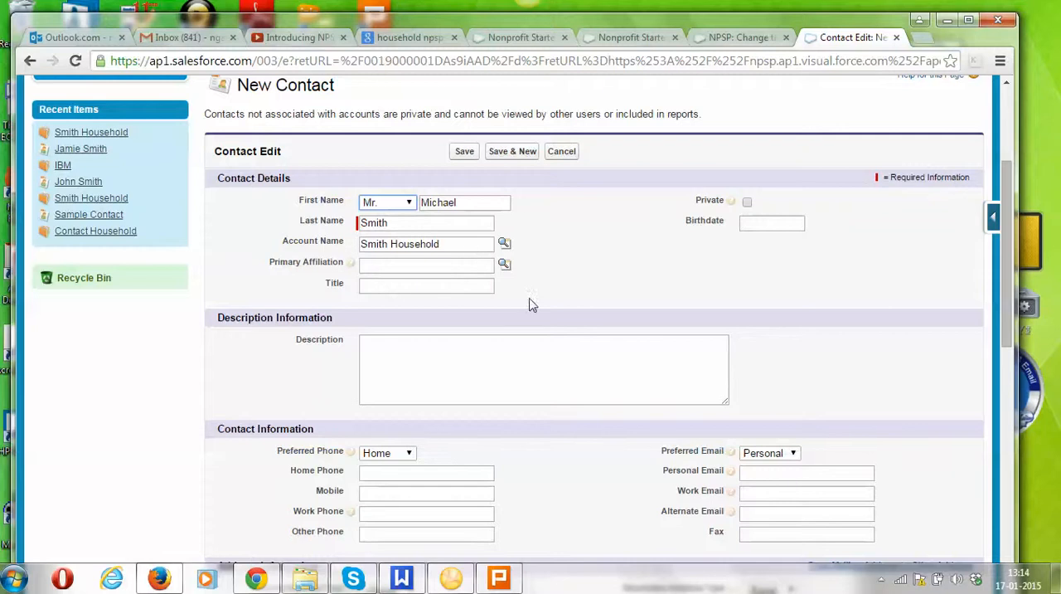
left_click_drag(1007, 181, 991, 150)
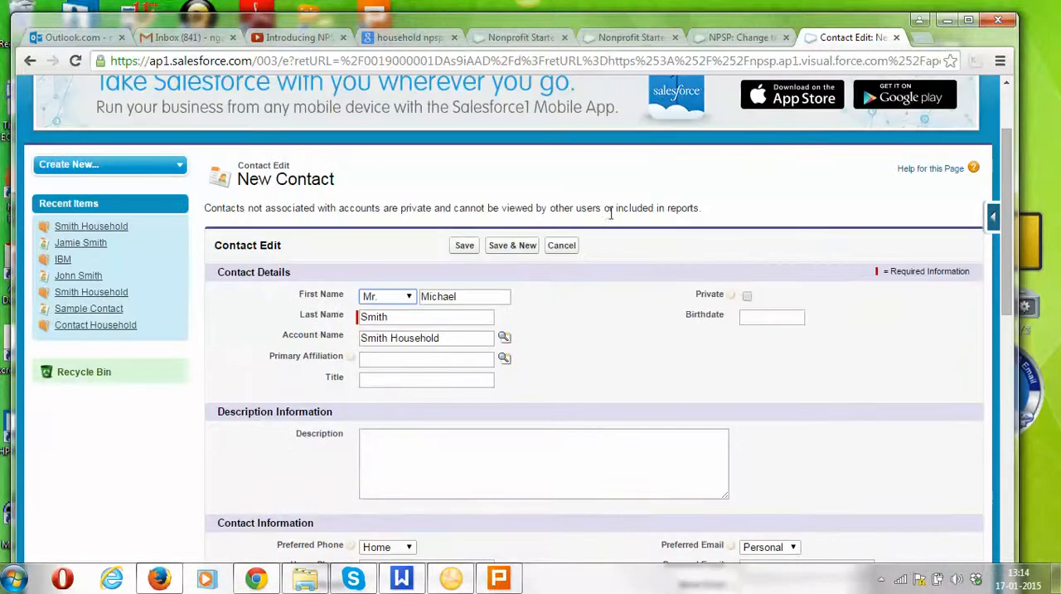
left_click(465, 248)
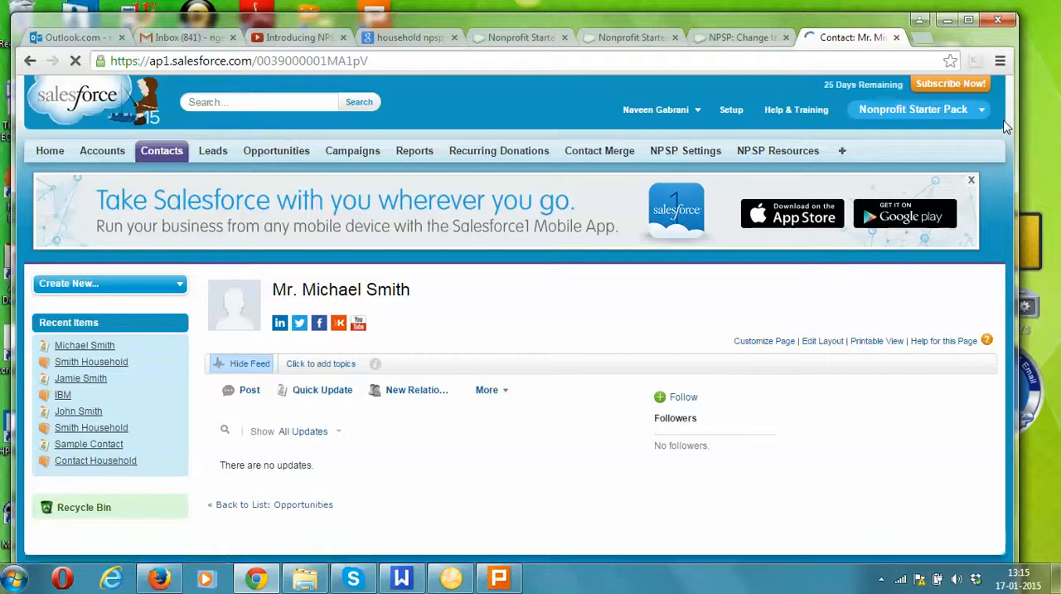
Open the household account from the second member's contact details and examine its formal and informal greetings and member count.
left_click_drag(1004, 115, 1010, 236)
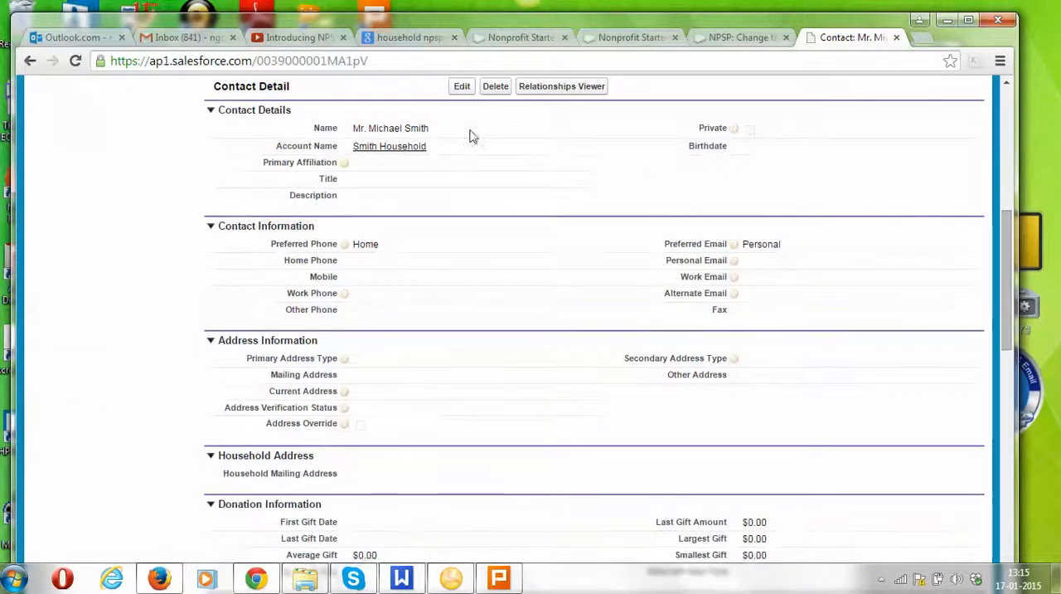
left_click(388, 151)
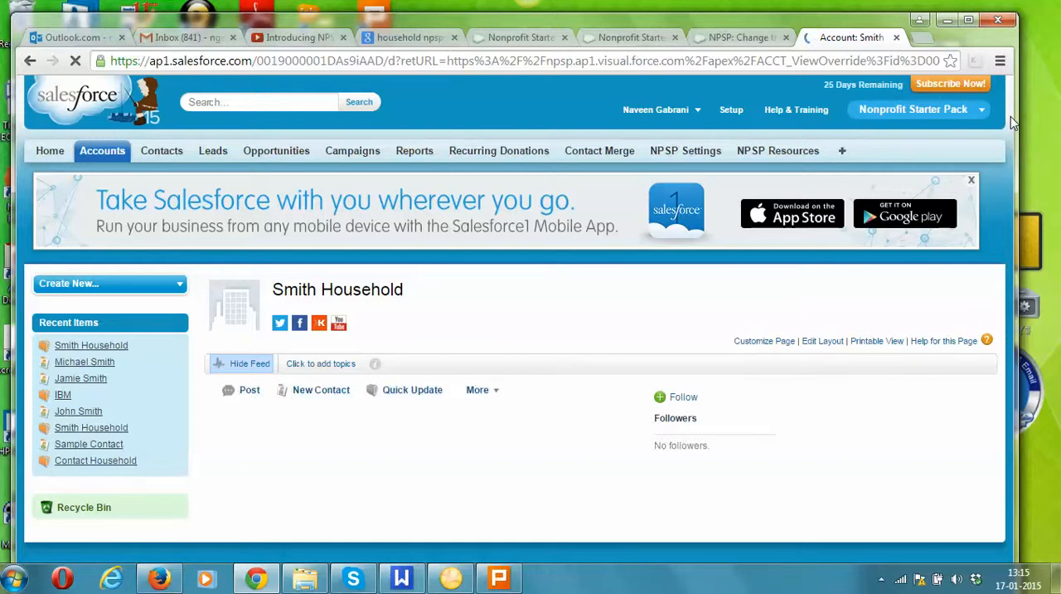
scroll(1014, 229, "down", 2)
left_click_drag(1012, 222, 1005, 262)
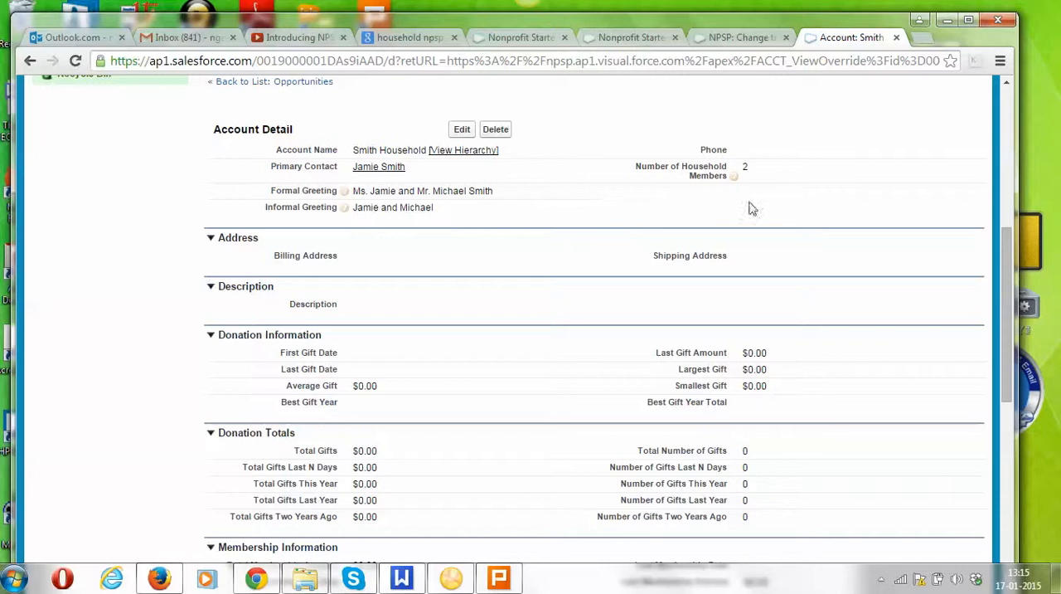
mouse_move(1028, 243)
left_click_drag(1006, 243, 942, 109)
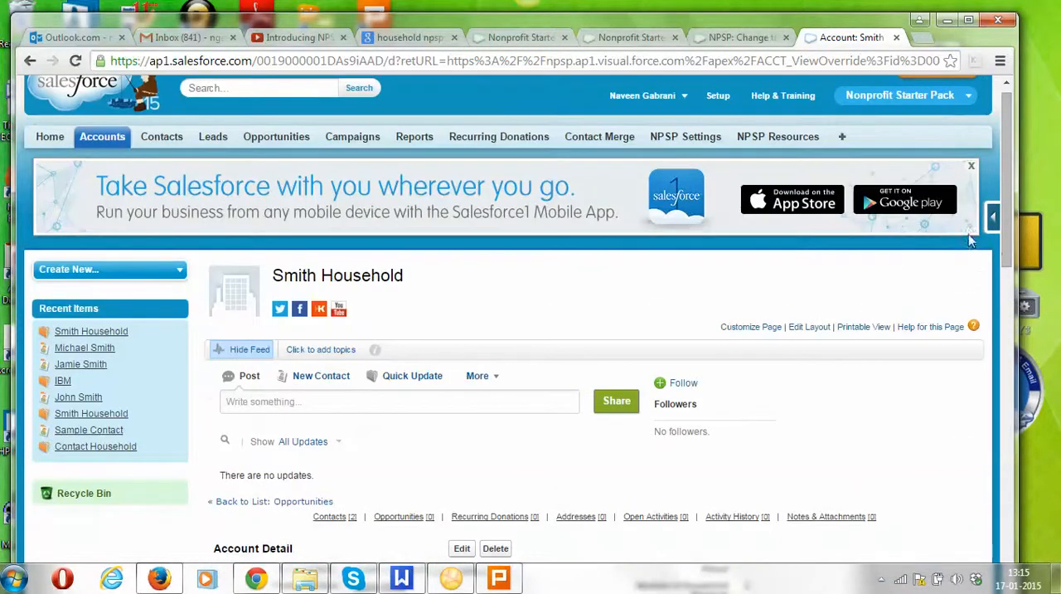
Open the household account for editing and search by the last name for an existing contact to add as a member.
scroll(1009, 274, "down", 2)
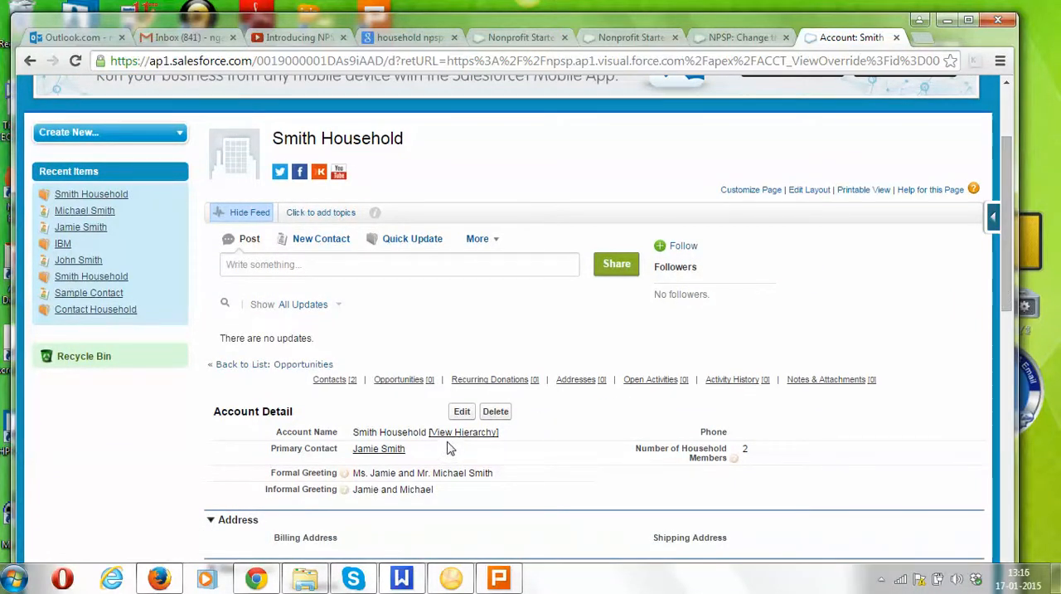
left_click(462, 411)
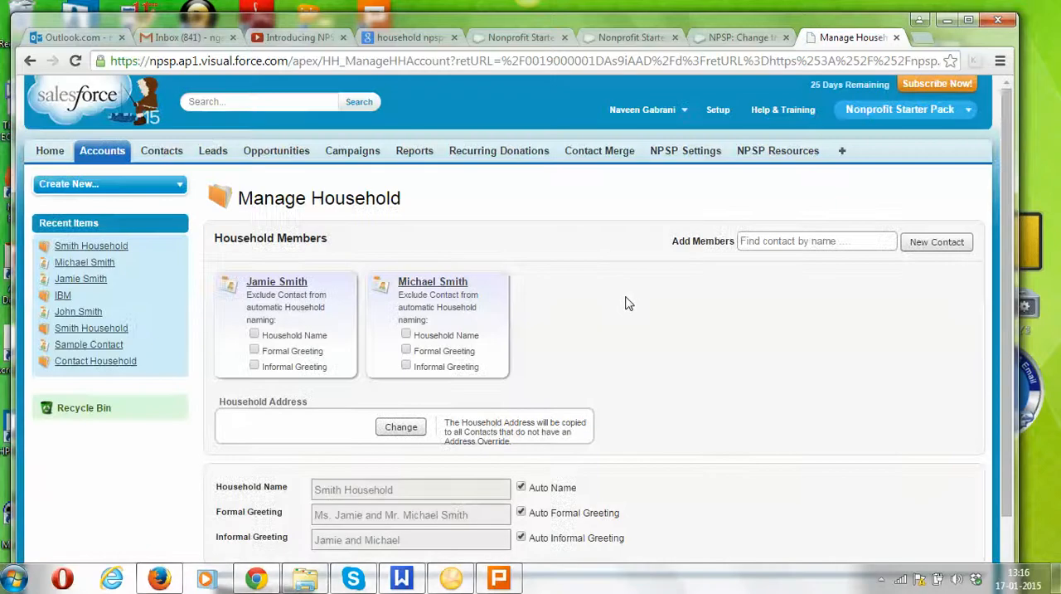
left_click_drag(1003, 156, 1004, 190)
left_click(793, 206)
type("Smith")
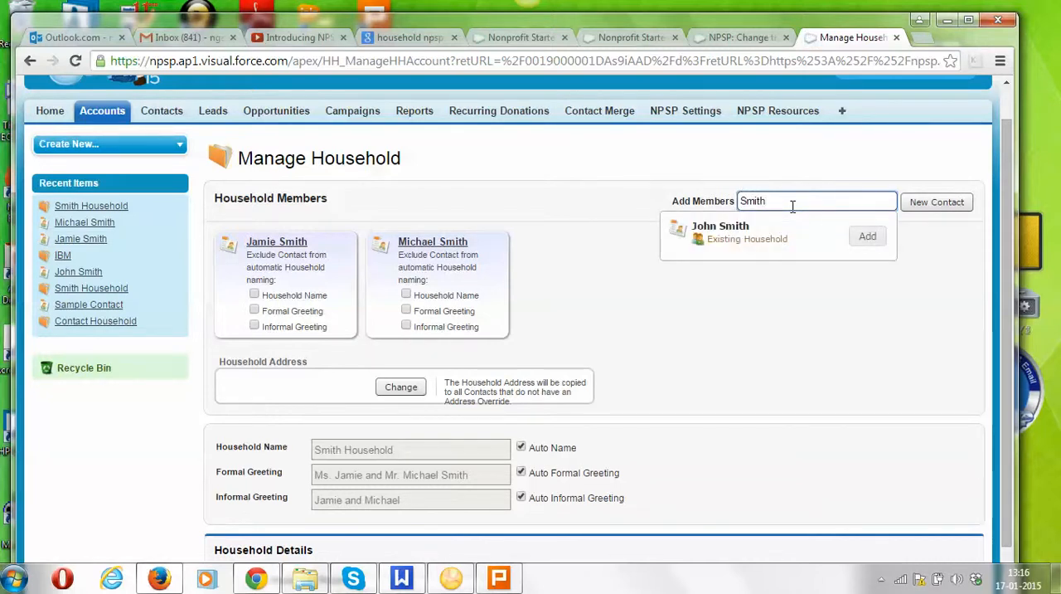
Add the found contact to the household with the option to add and merge households.
left_click(867, 239)
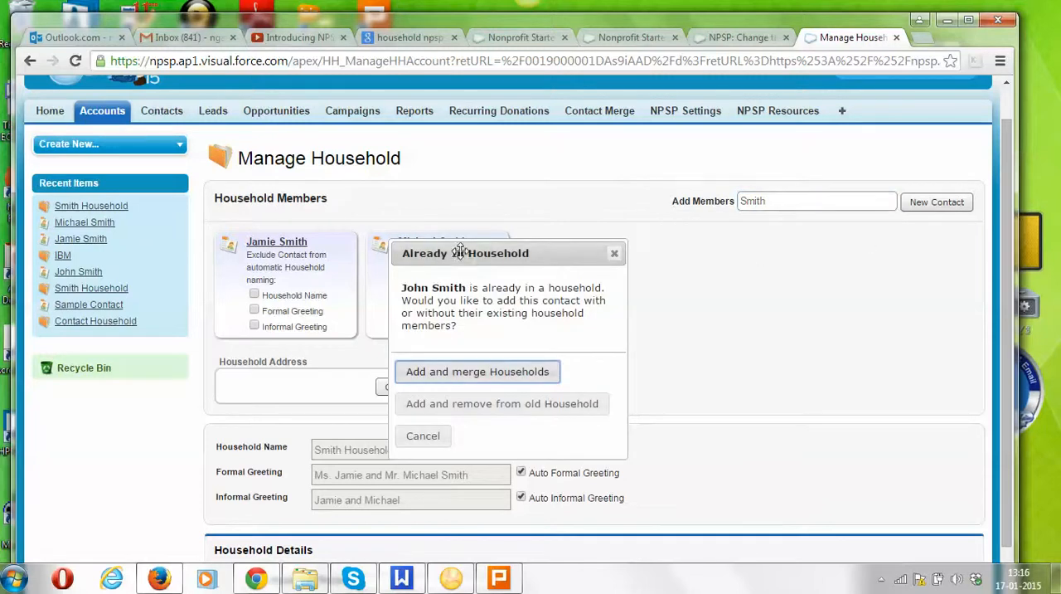
left_click_drag(465, 253, 682, 235)
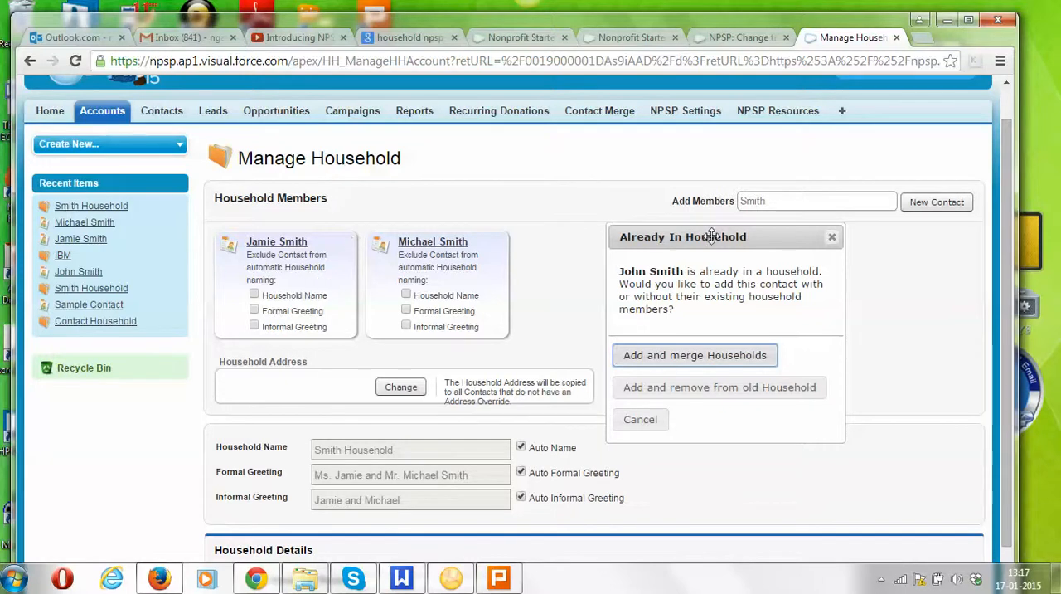
left_click(695, 355)
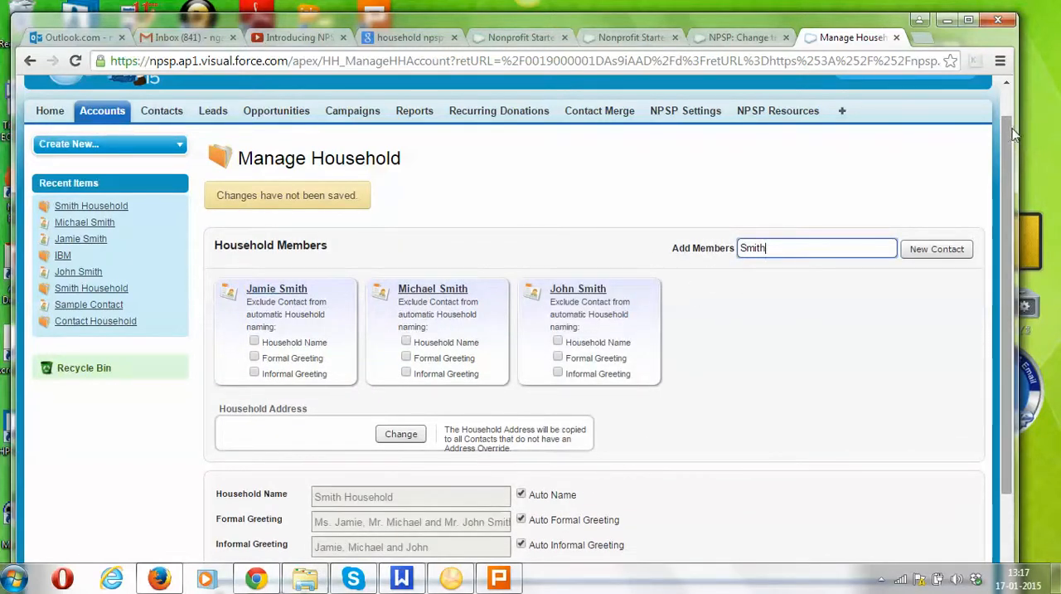
Try excluding the first member from the automatic household name and formal greeting, and clear both exclusions again.
left_click_drag(1008, 126, 1013, 211)
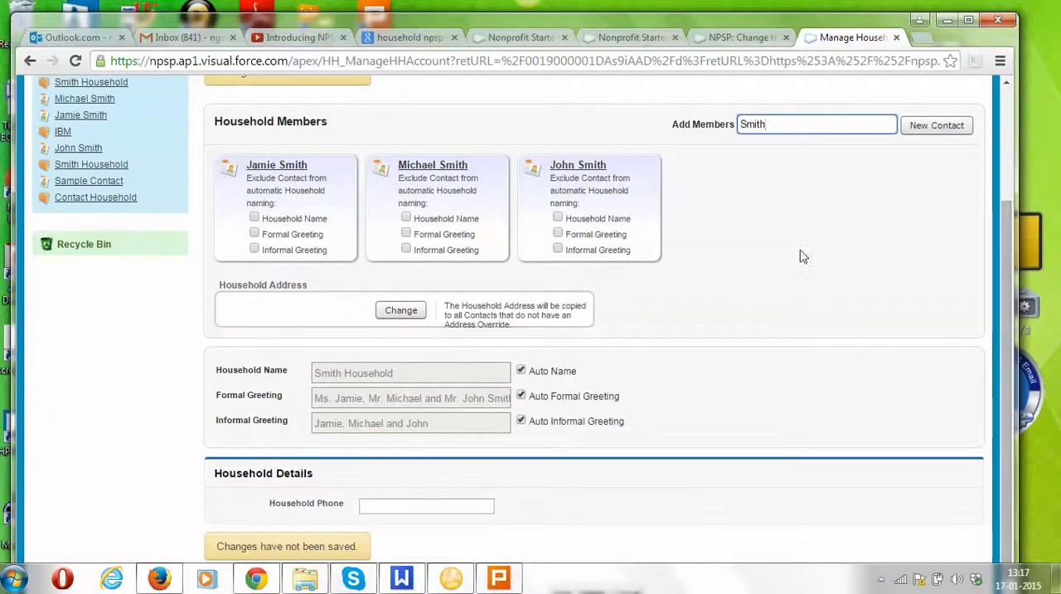
left_click_drag(1010, 228, 1013, 251)
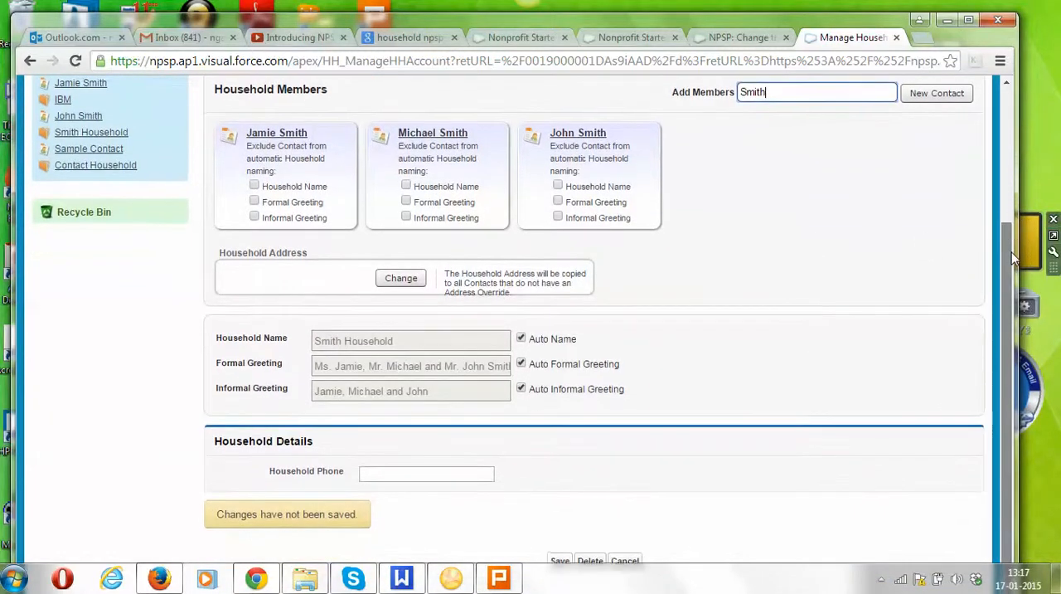
left_click(255, 186)
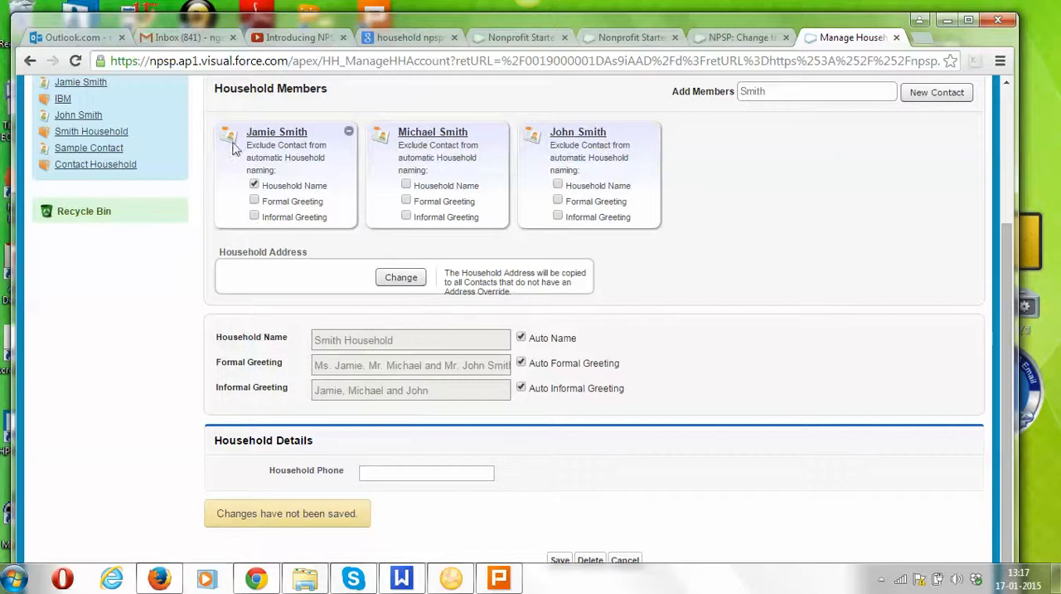
left_click(253, 202)
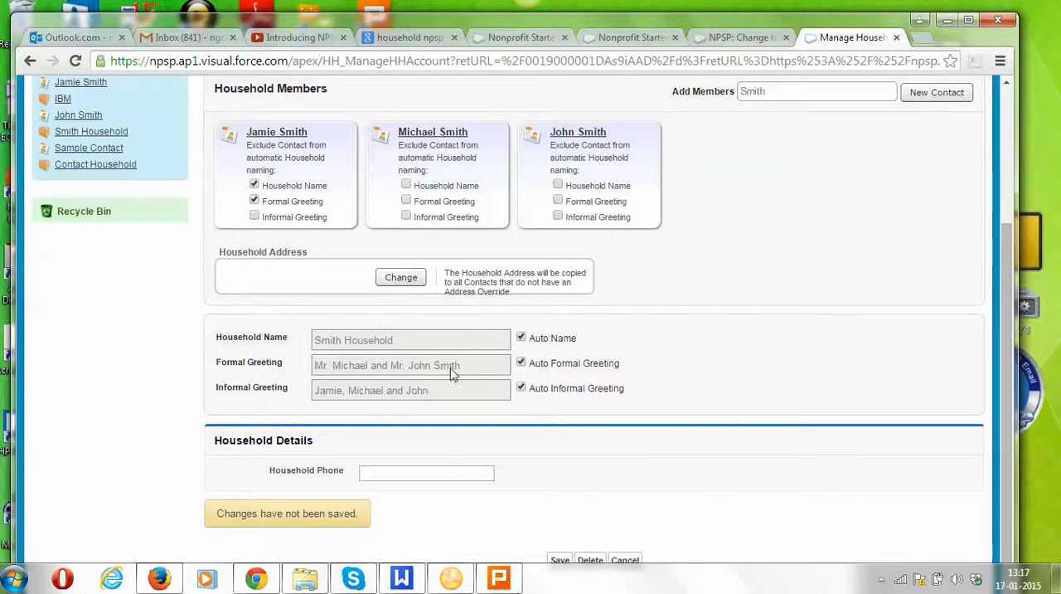
left_click(255, 201)
left_click(254, 202)
left_click(253, 185)
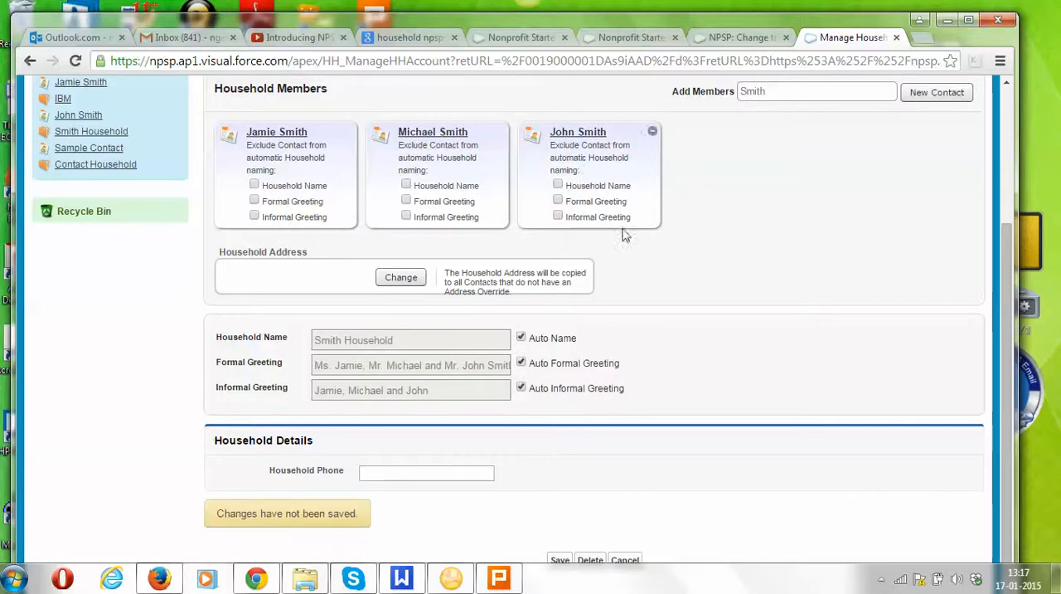
Save the household with the merged member included.
mouse_move(645, 145)
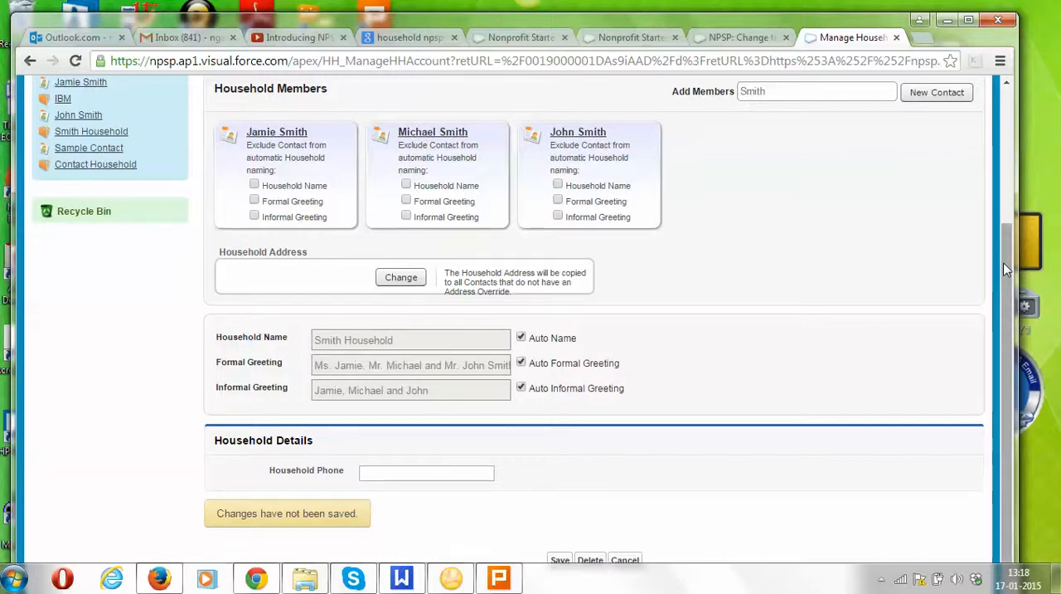
scroll(1010, 313, "down", 1)
left_click(559, 548)
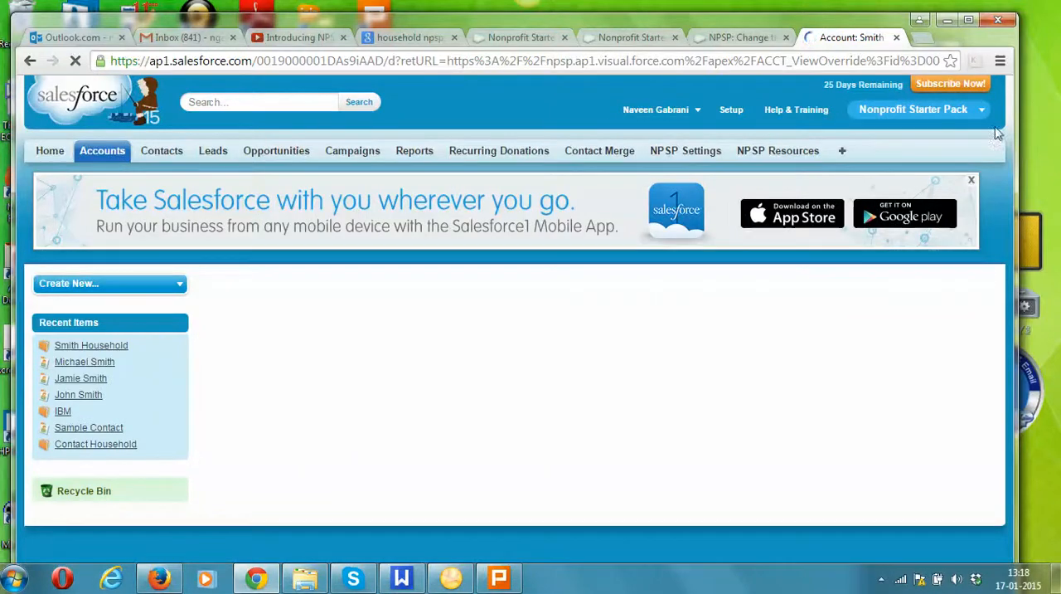
Examine the saved household's greetings, number of members and list of related contacts.
left_click_drag(1007, 121, 1005, 180)
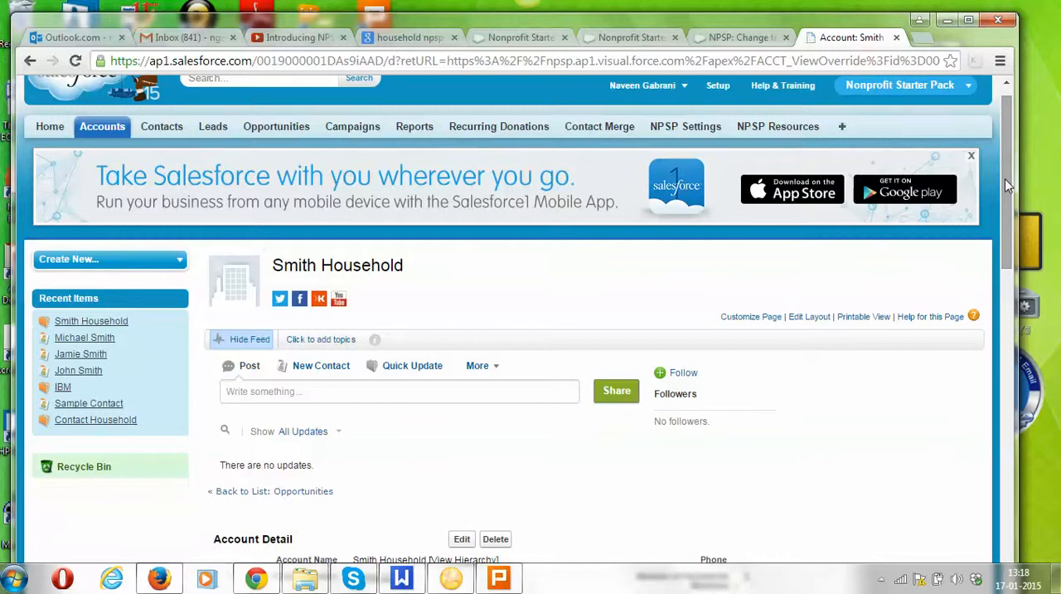
left_click_drag(1005, 179, 1003, 281)
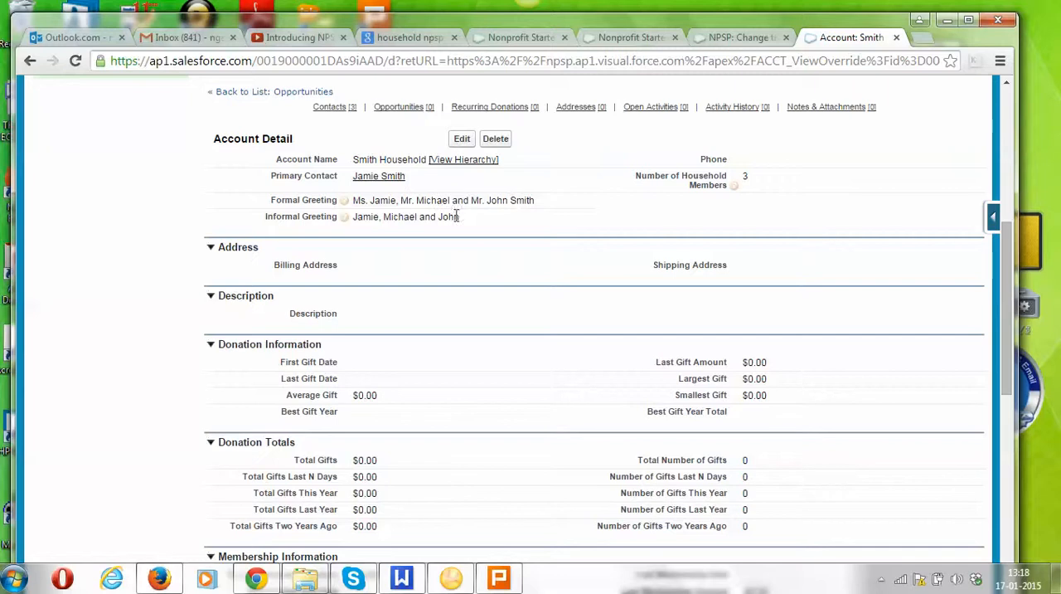
left_click(339, 110)
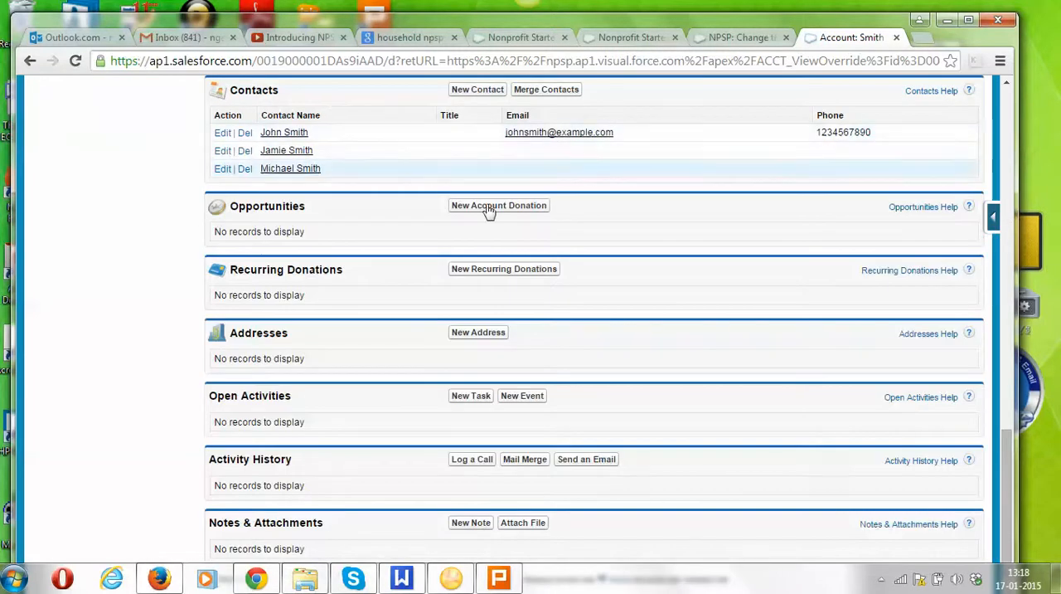
Open the second household member's contact from the household's contact list and start a new relationship there.
left_click(279, 175)
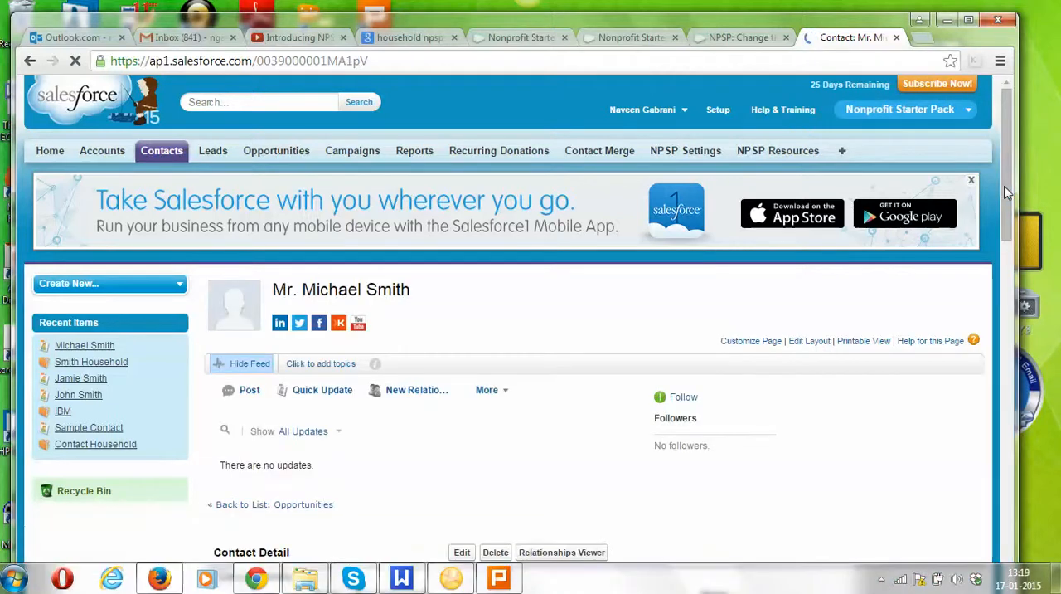
left_click_drag(1013, 218, 1020, 286)
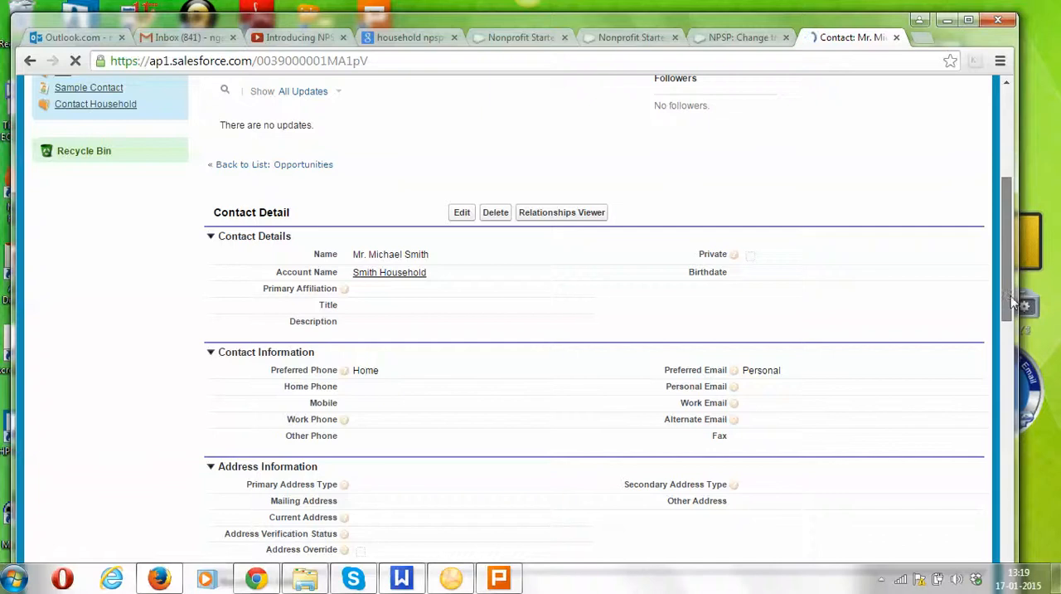
scroll(1009, 299, "down", 1)
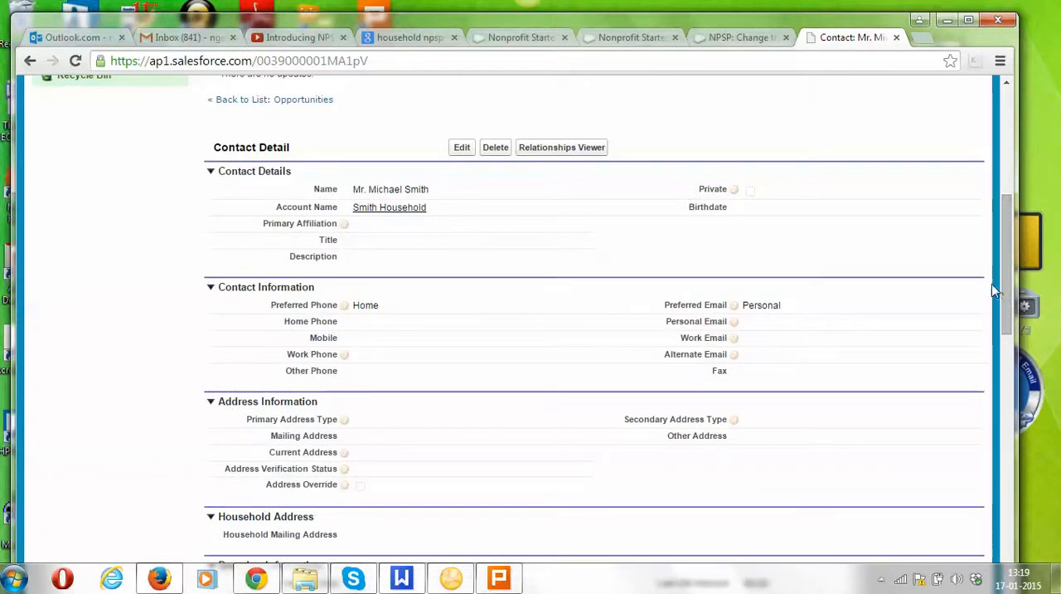
left_click_drag(1004, 285, 1036, 473)
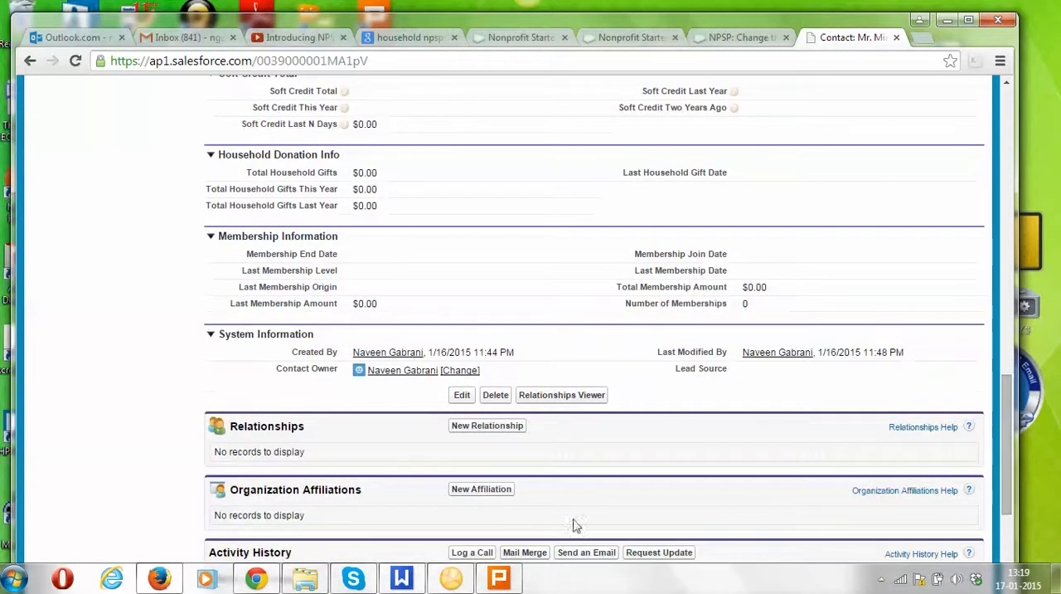
left_click(477, 427)
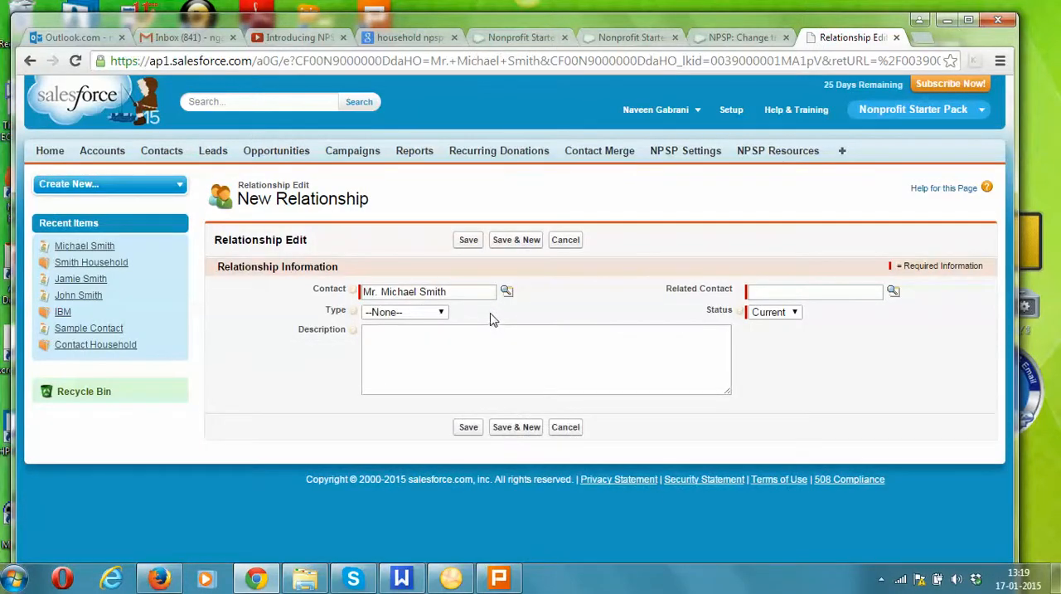
Choose the household's primary contact as the related contact, set the type to Wife with status Current, and save the relationship.
left_click(893, 291)
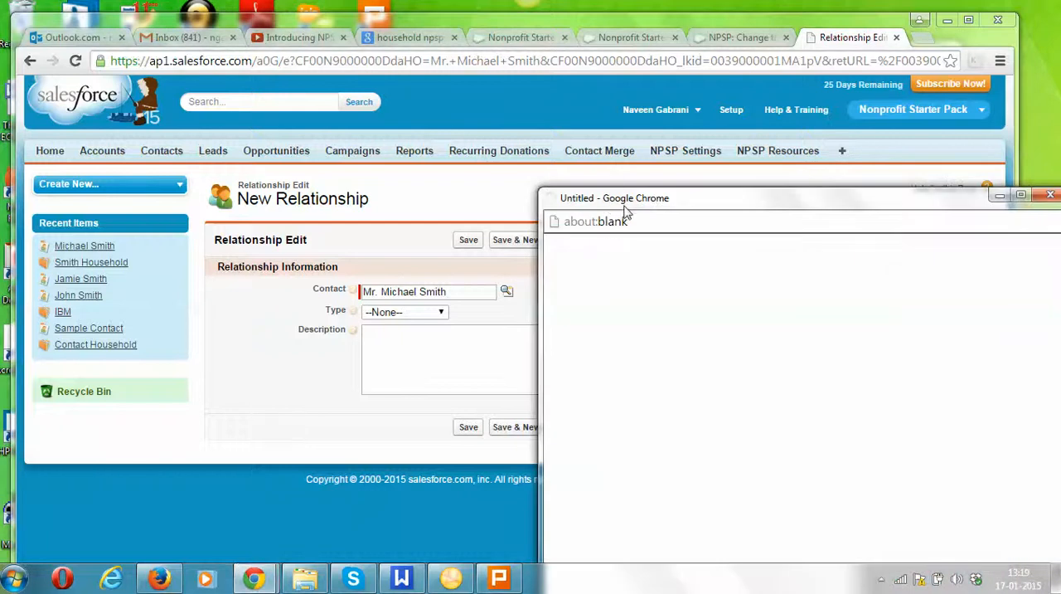
left_click_drag(627, 199, 659, 83)
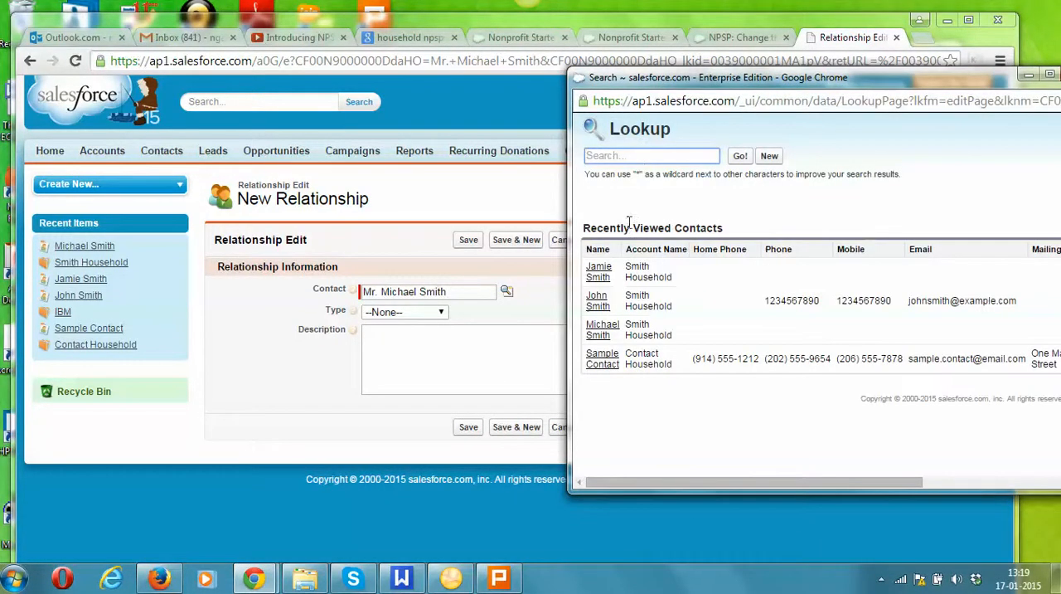
left_click(604, 271)
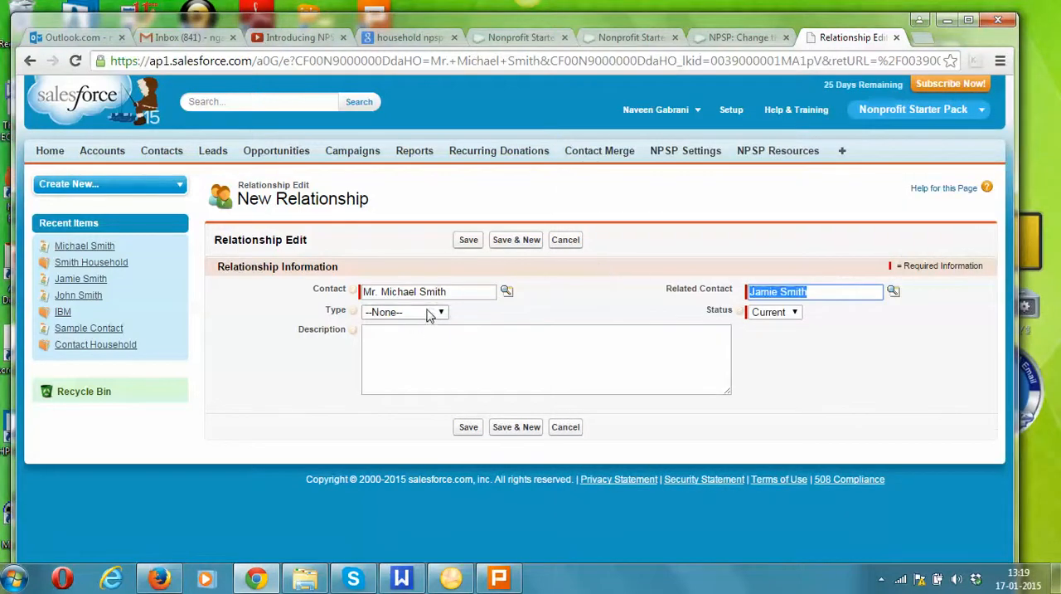
left_click(429, 312)
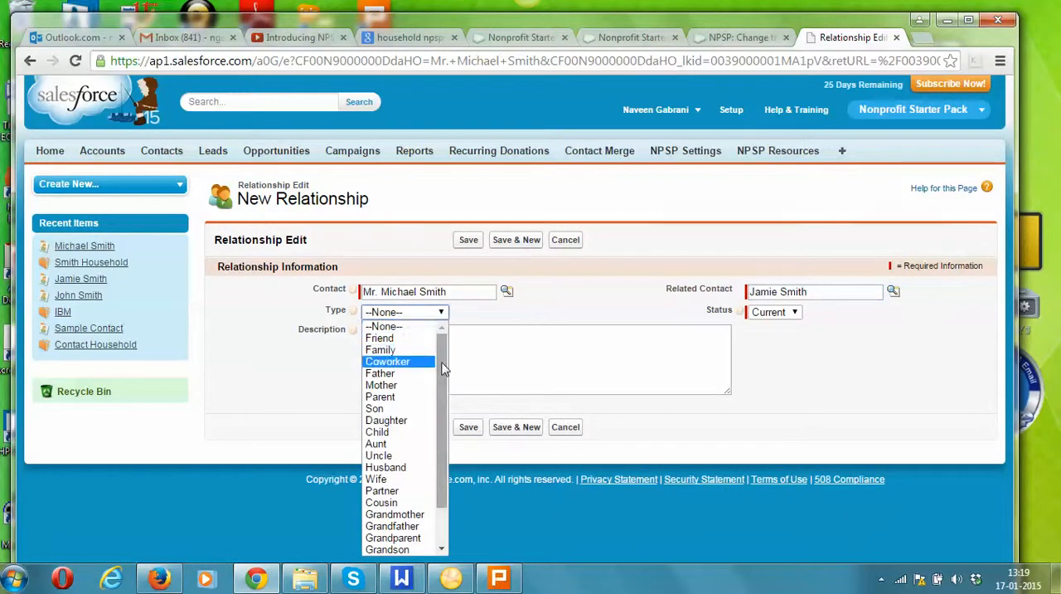
left_click_drag(441, 381, 441, 453)
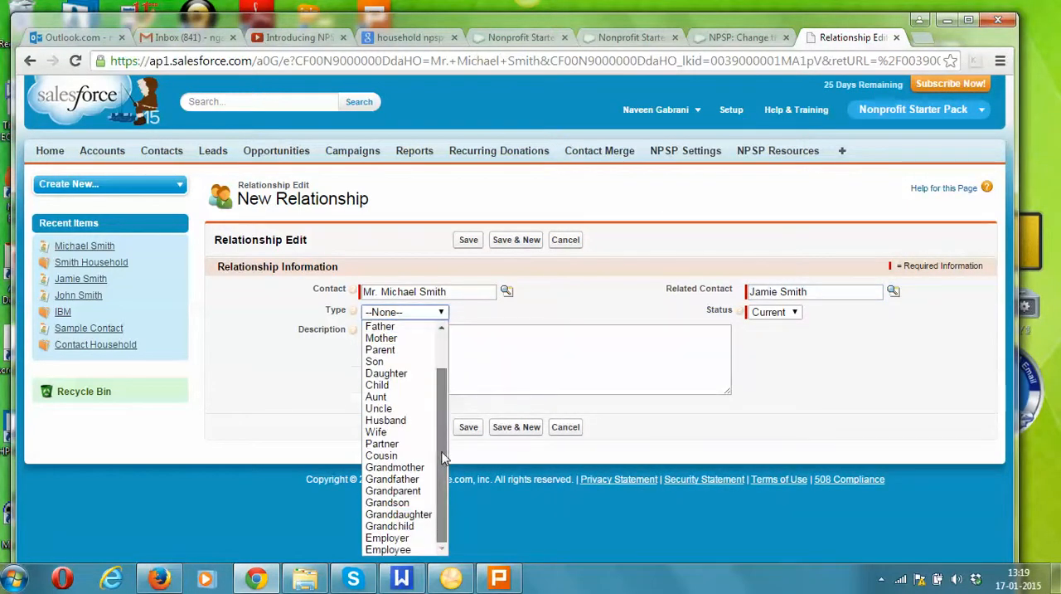
left_click(389, 433)
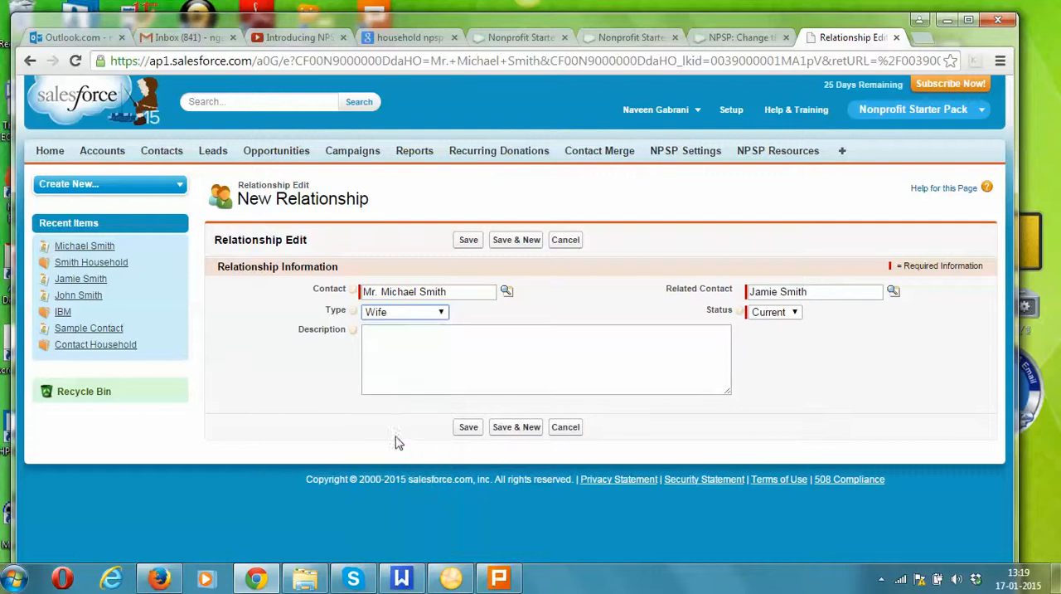
left_click(790, 313)
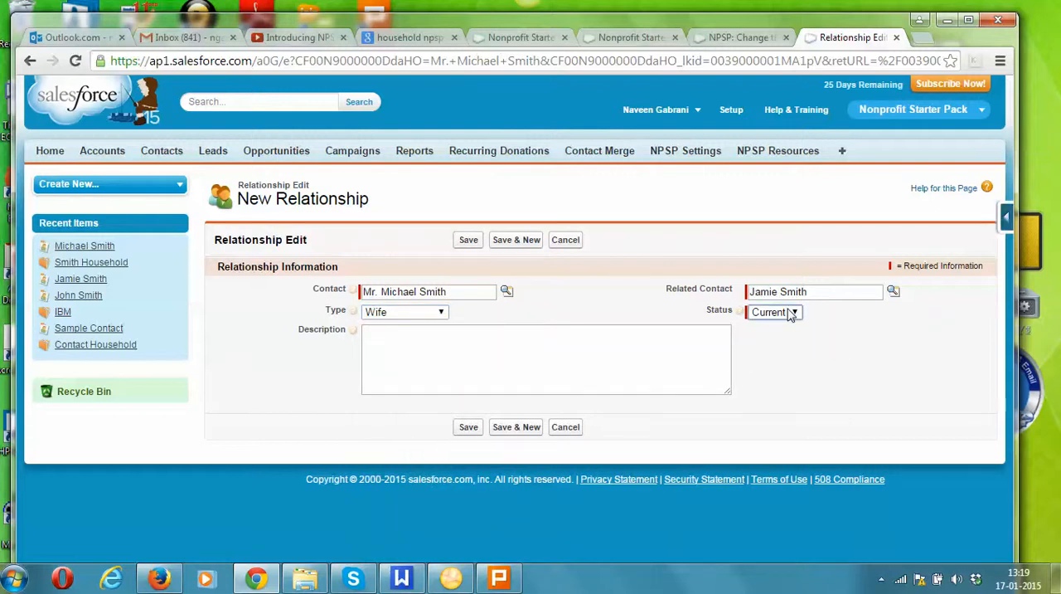
left_click(471, 429)
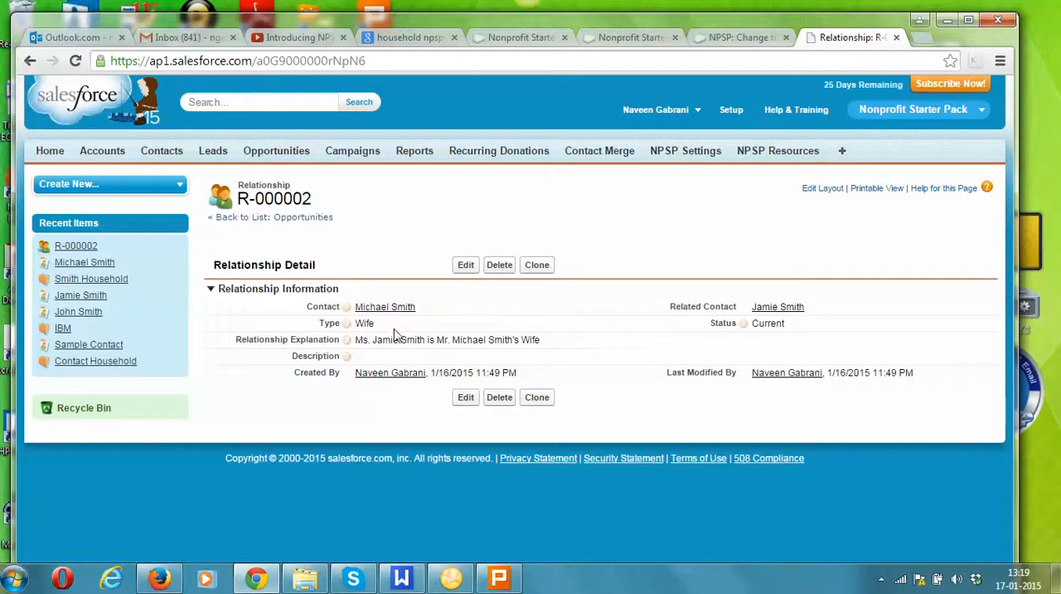
Return to the second member's contact from the saved relationship and review the contact's detail sections.
mouse_move(399, 317)
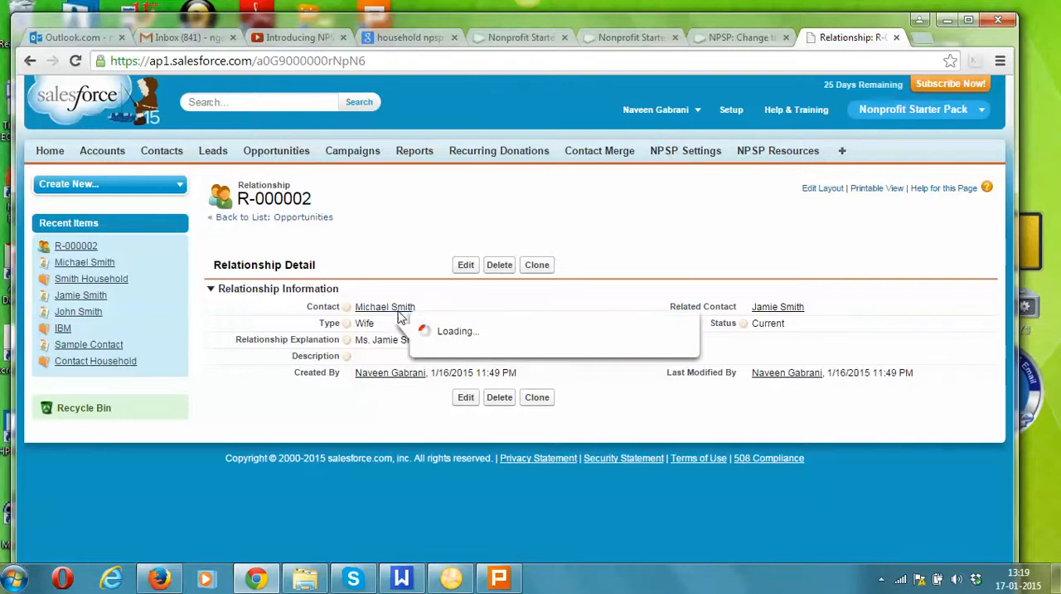
left_click(395, 310)
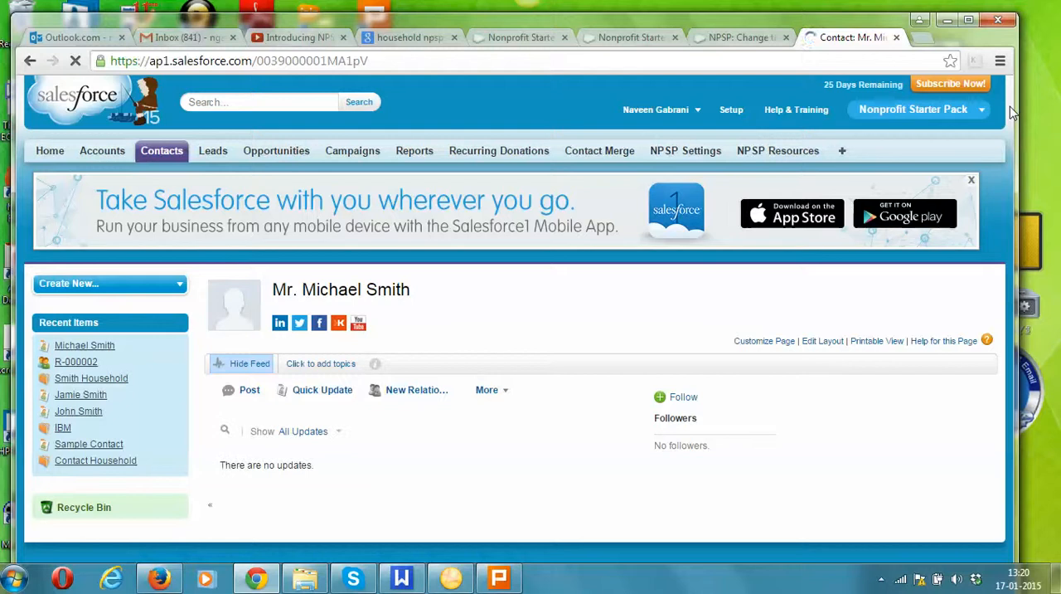
left_click_drag(1009, 119, 1032, 369)
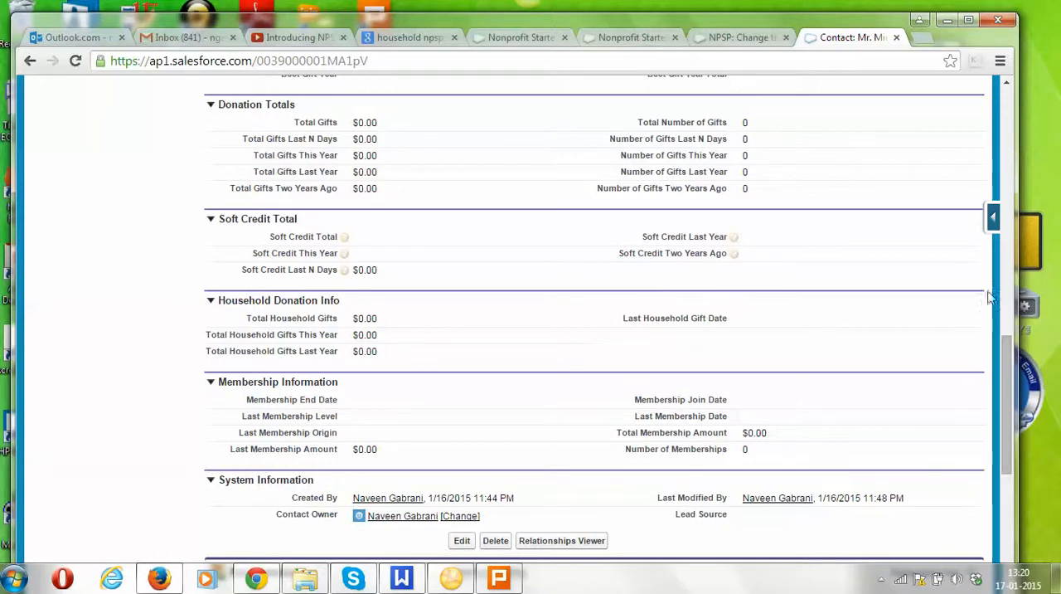
left_click_drag(1003, 350, 991, 196)
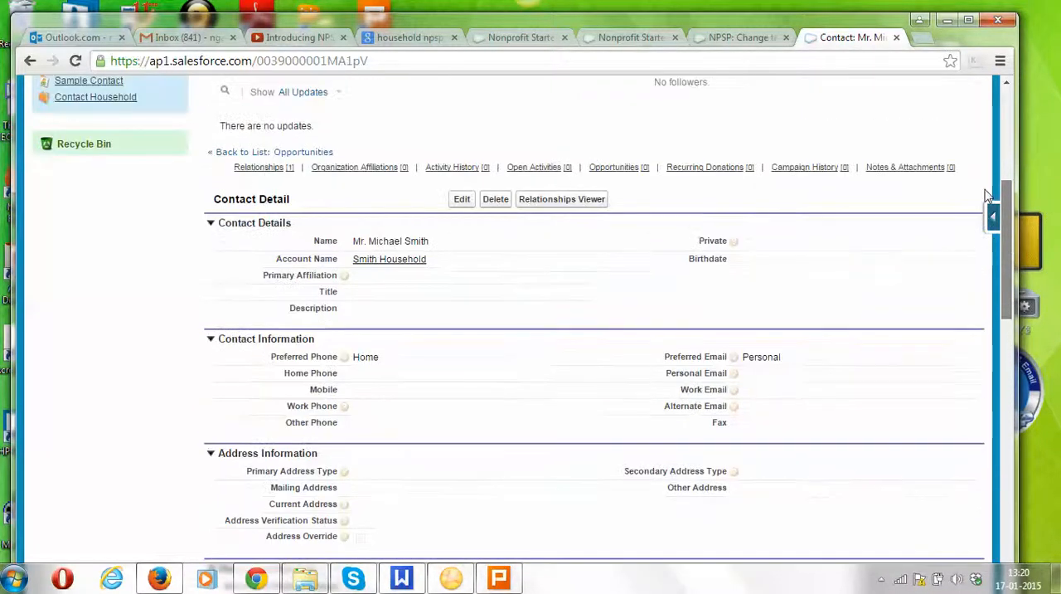
Open the contact's household account and go from there to the household's primary contact.
left_click(389, 262)
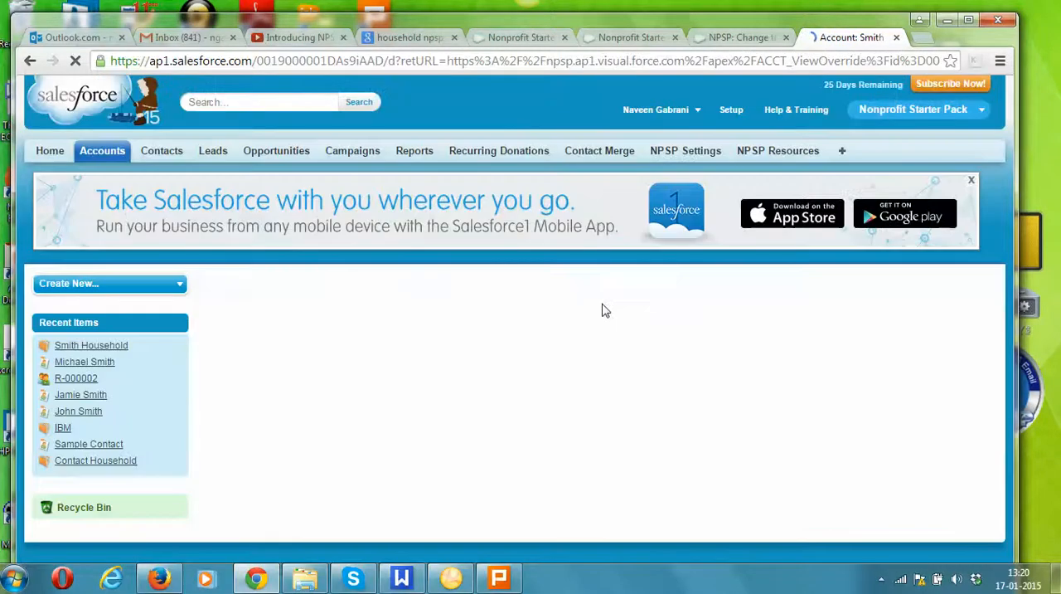
left_click_drag(1006, 125, 1002, 166)
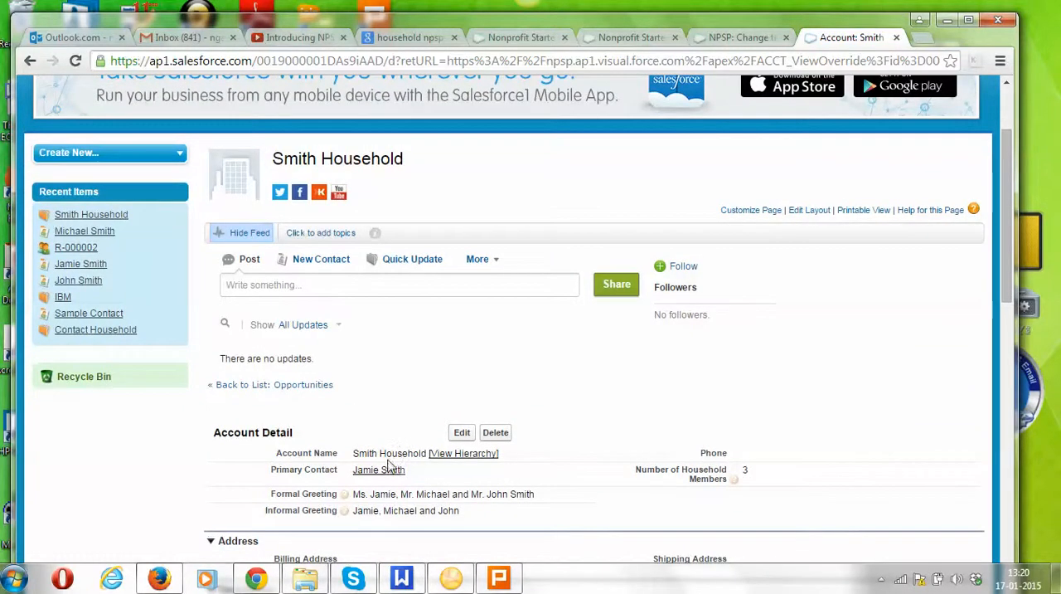
mouse_move(381, 478)
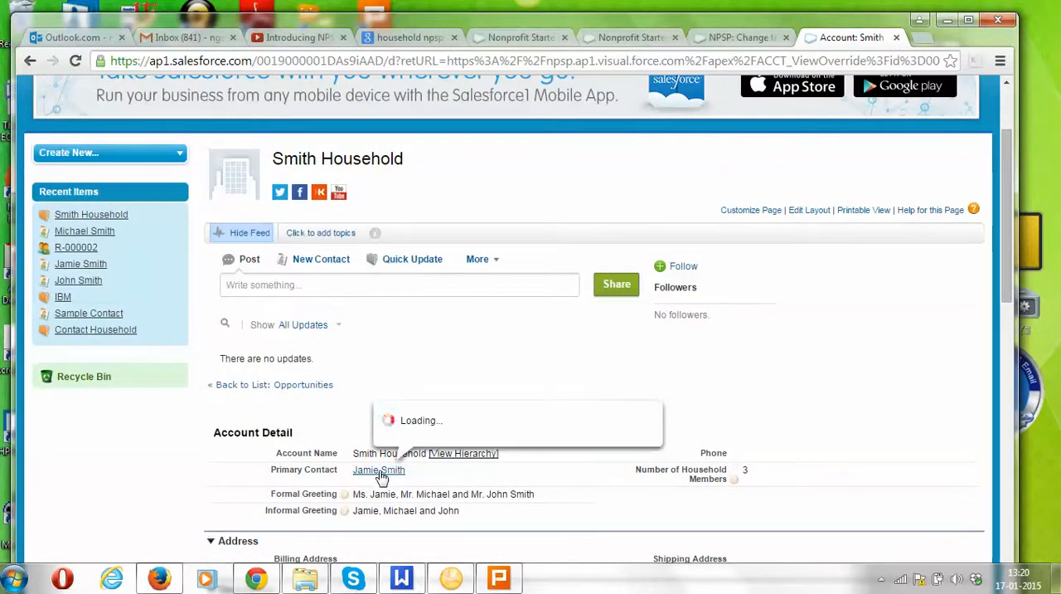
left_click(380, 478)
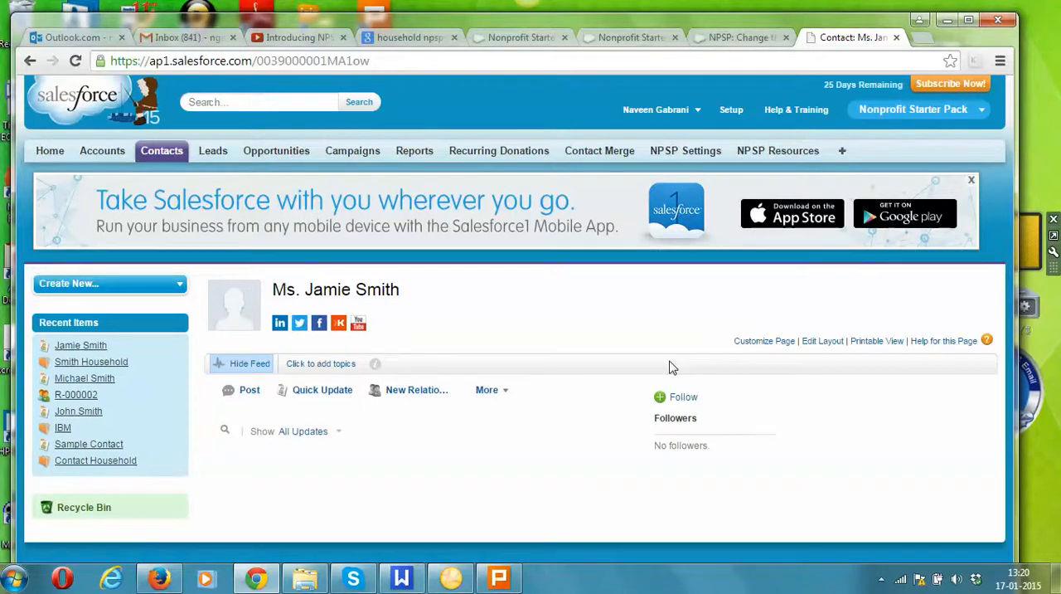
Open the Relationships Viewer for the primary contact to see the diagram of related contacts.
scroll(672, 367, "down", 3)
scroll(672, 368, "down", 1)
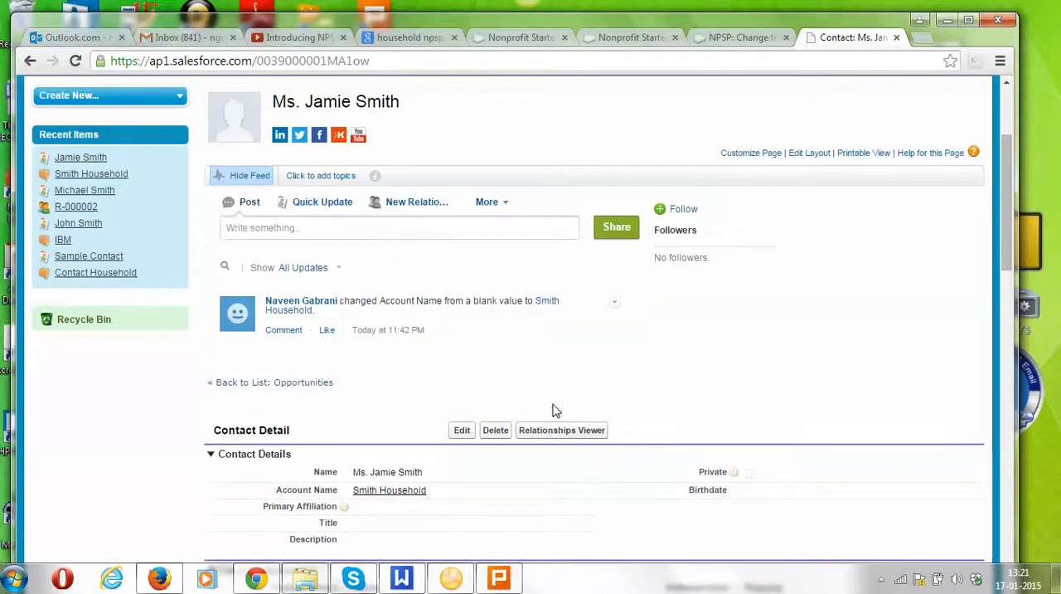
left_click(552, 430)
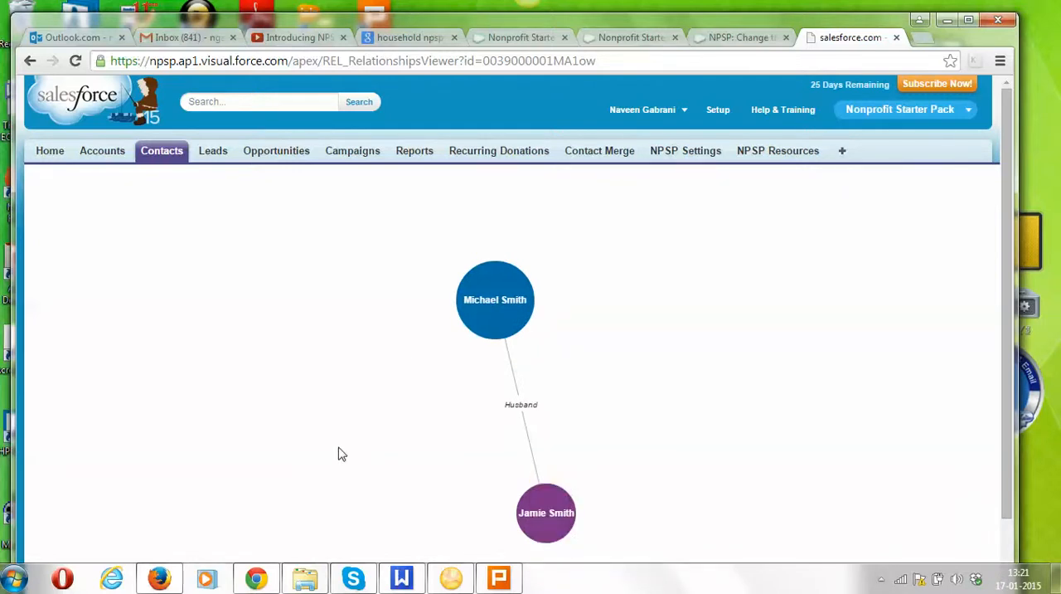
Open the contact record of the husband shown in the relationship diagram and start a new organization affiliation for him.
mouse_move(495, 282)
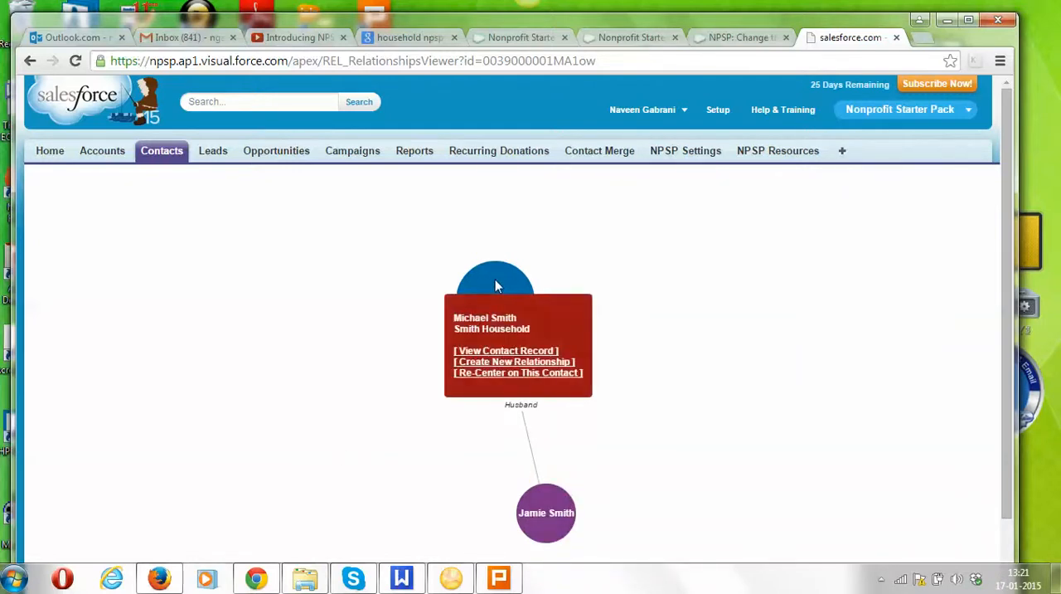
left_click(489, 352)
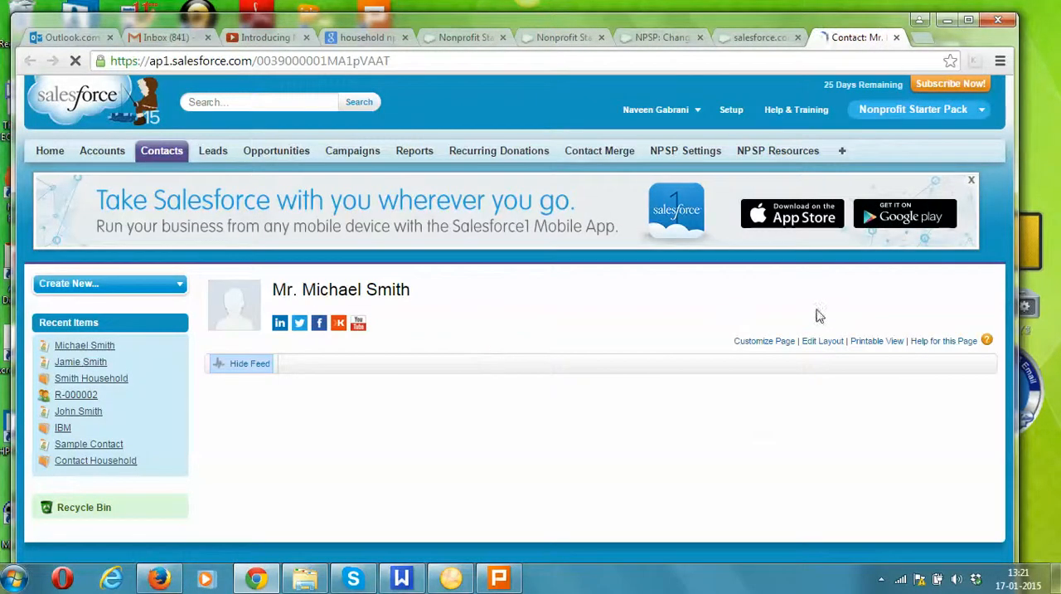
left_click_drag(1007, 116, 1005, 428)
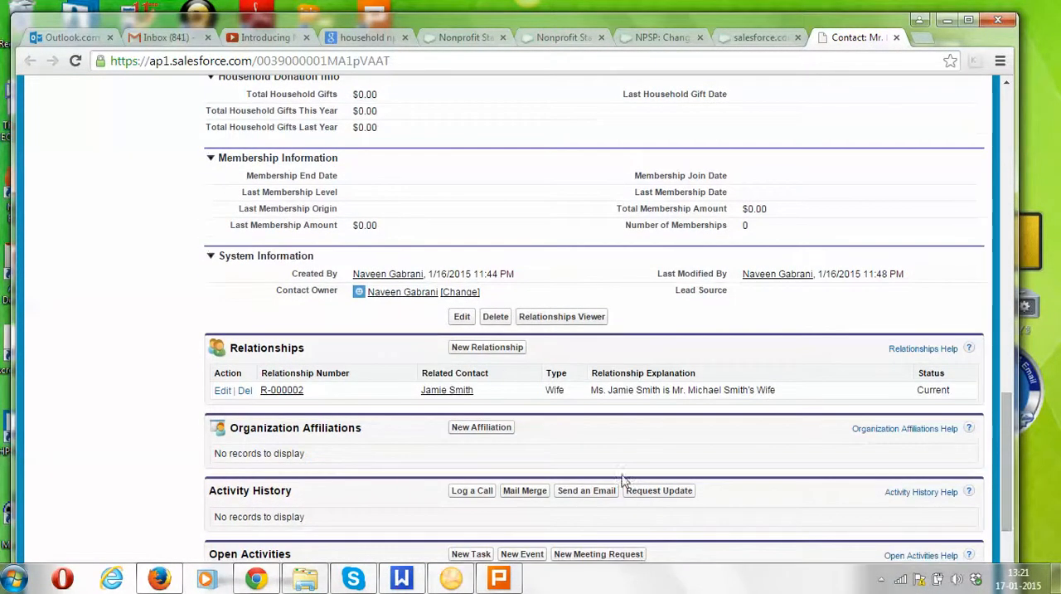
left_click(482, 428)
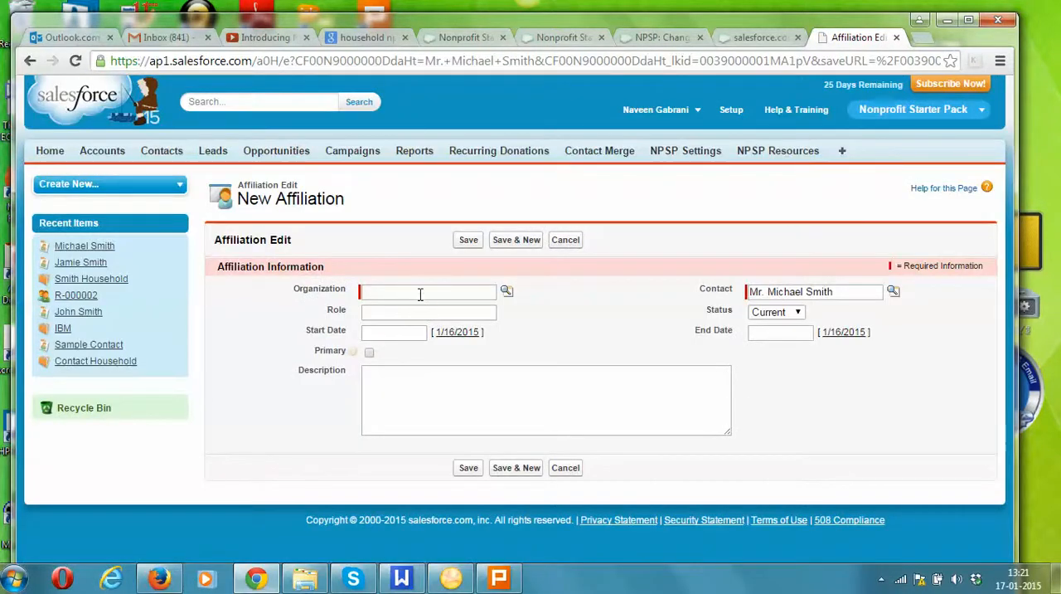
Look up IBM in the organization search and choose it as the affiliation's organization.
left_click(461, 294)
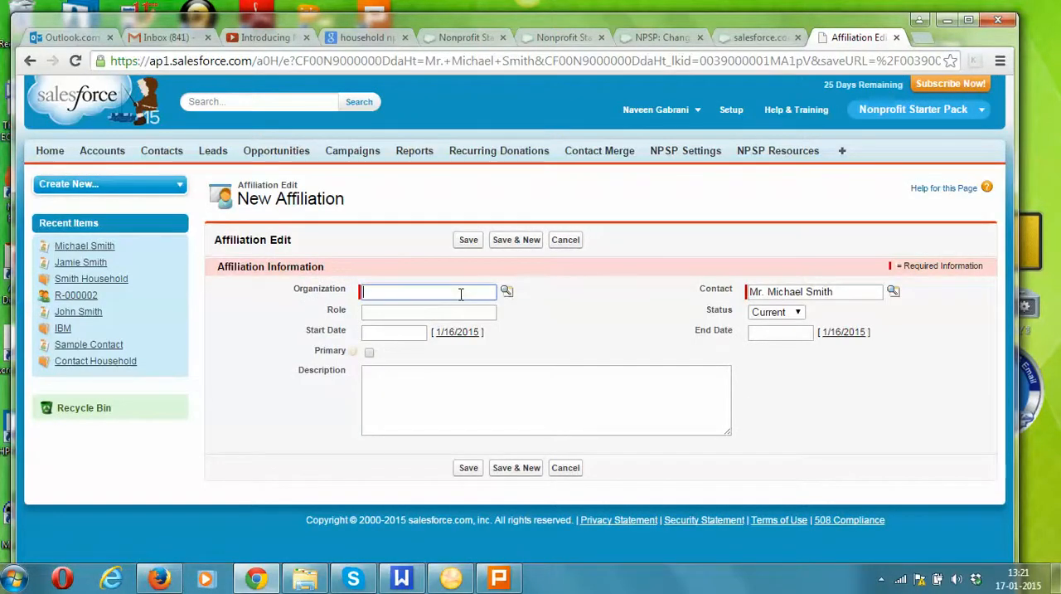
left_click(505, 294)
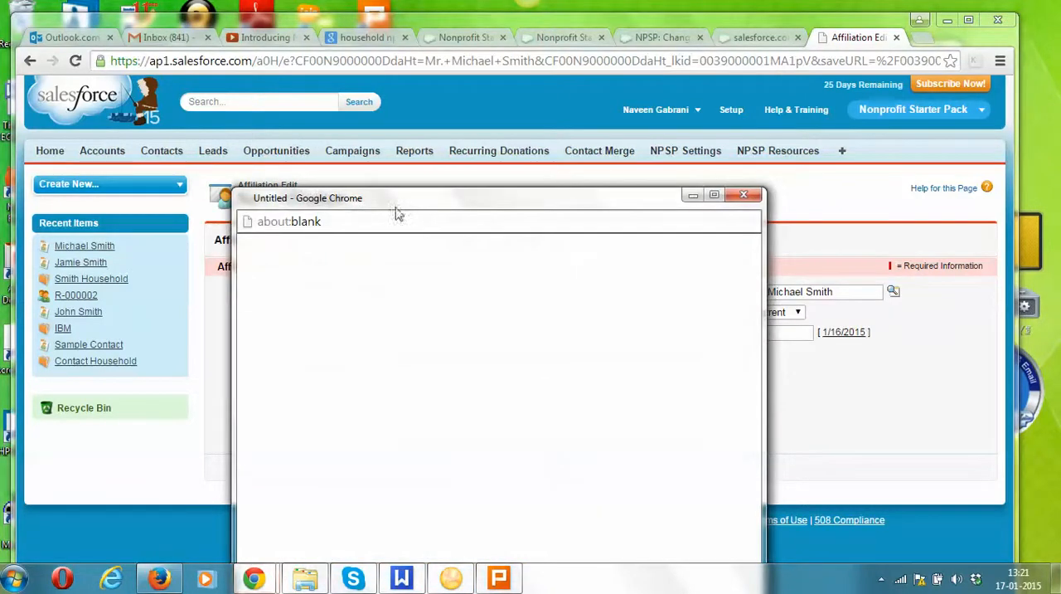
left_click_drag(397, 204, 449, 101)
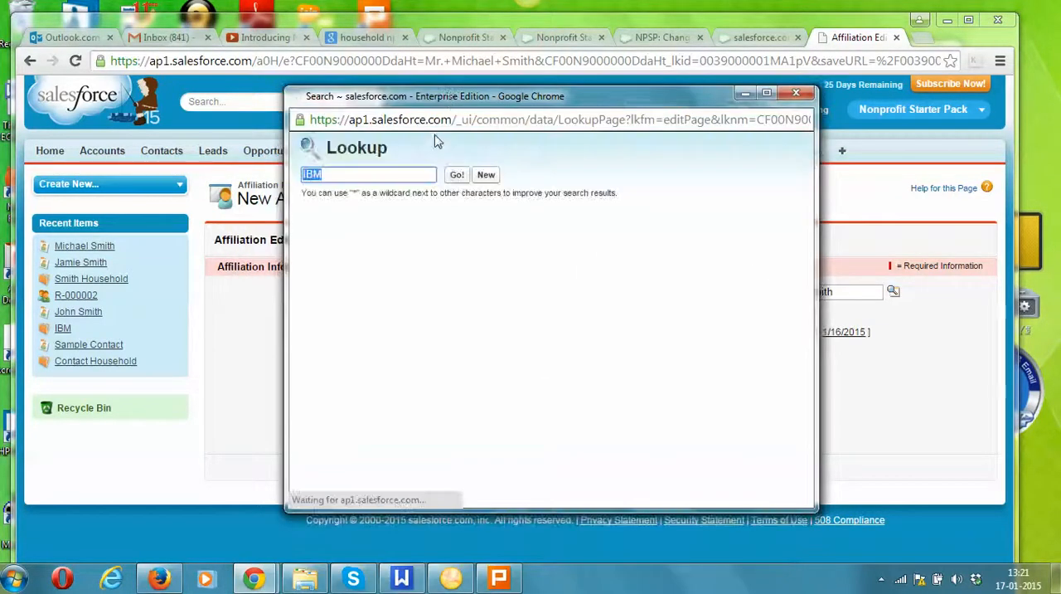
left_click(453, 175)
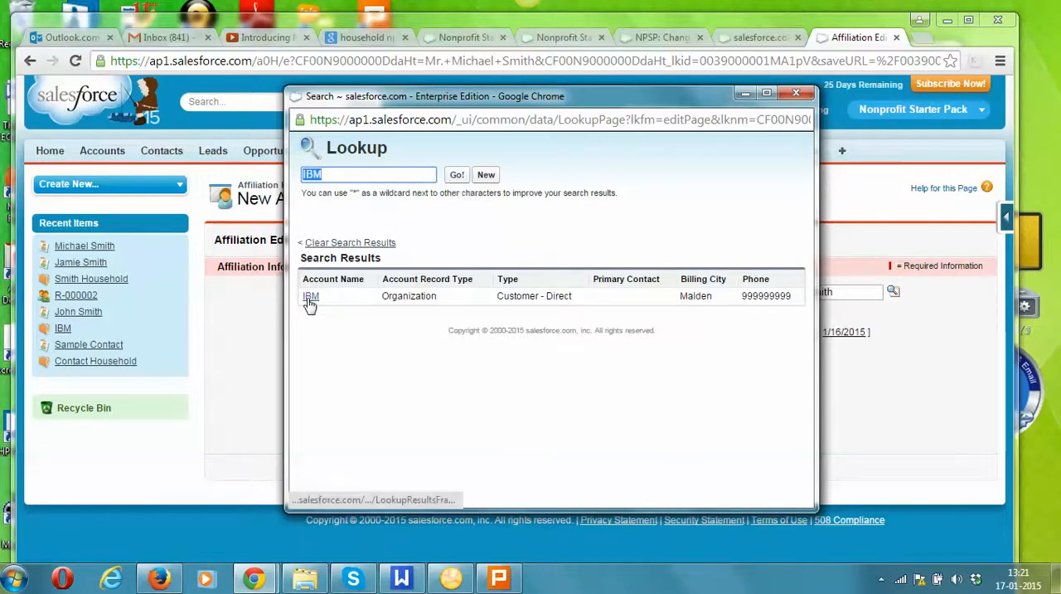
left_click(311, 297)
Set the role to Project Manager and the start date to 1/16/2015, mark the affiliation as primary and save it.
left_click(385, 309)
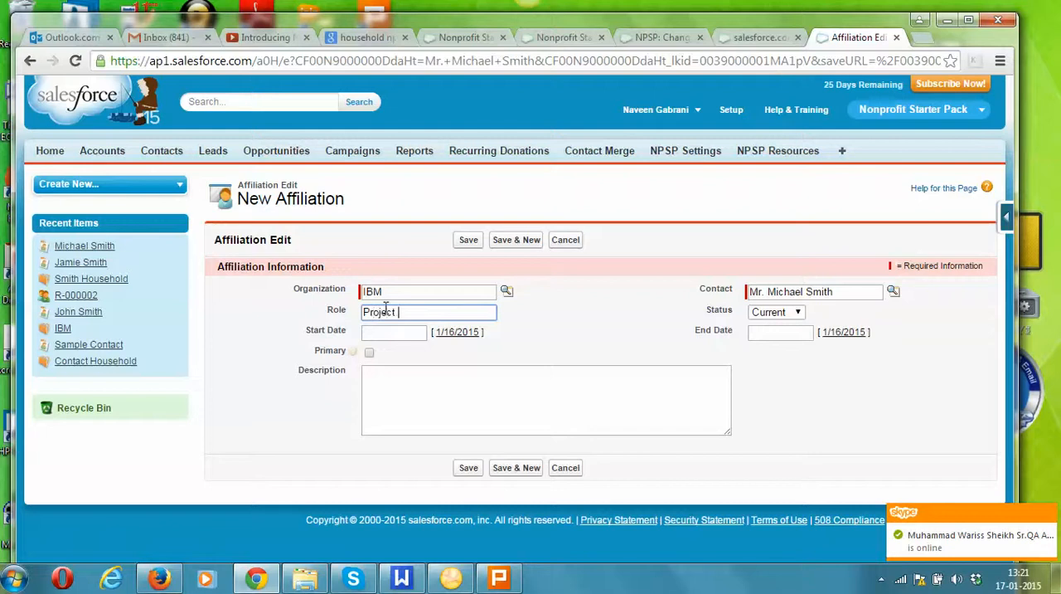
left_click(459, 333)
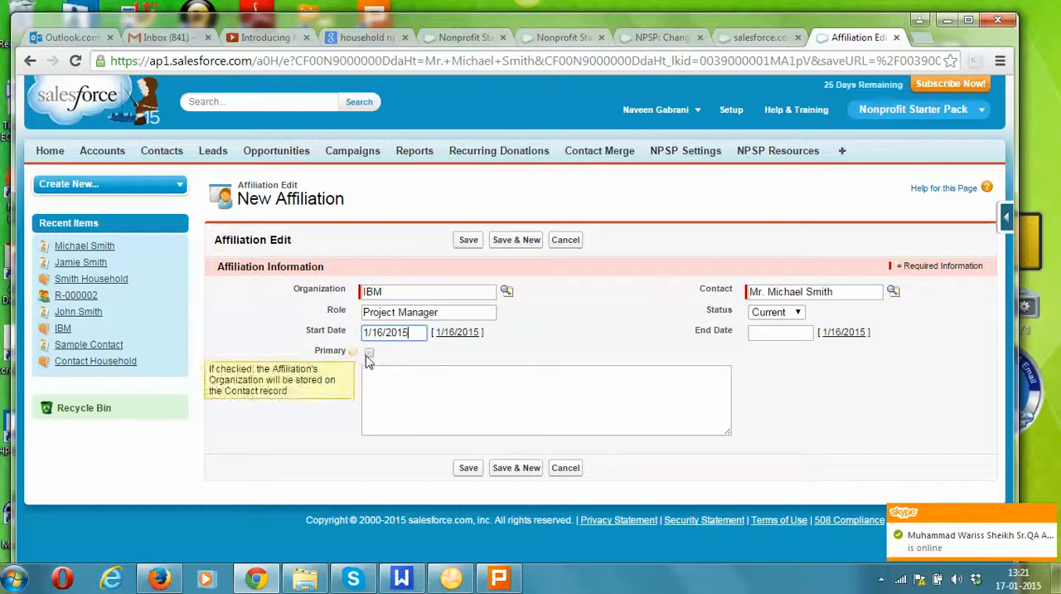
mouse_move(354, 355)
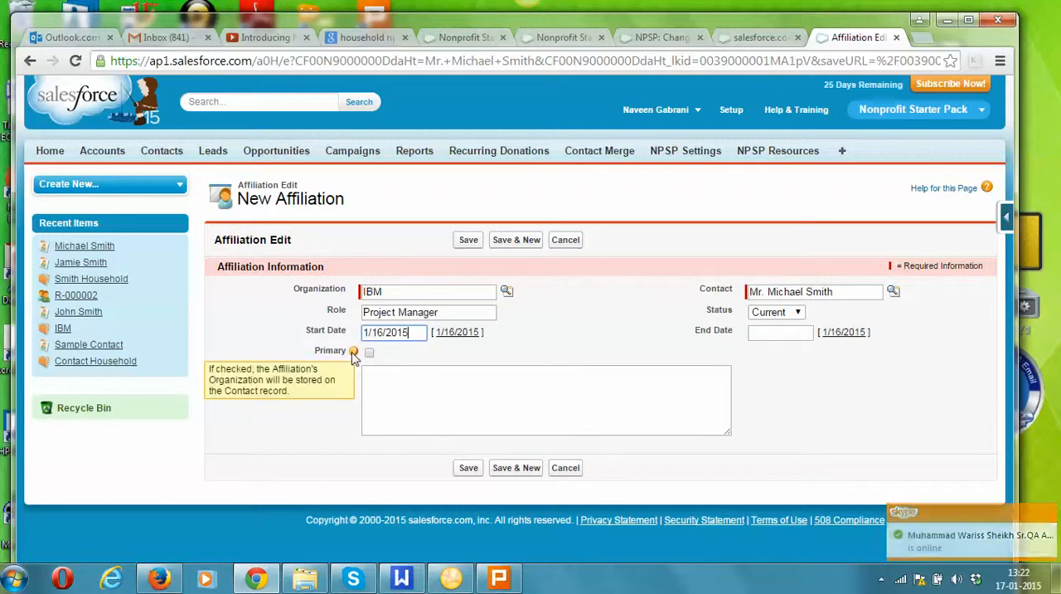
left_click(369, 353)
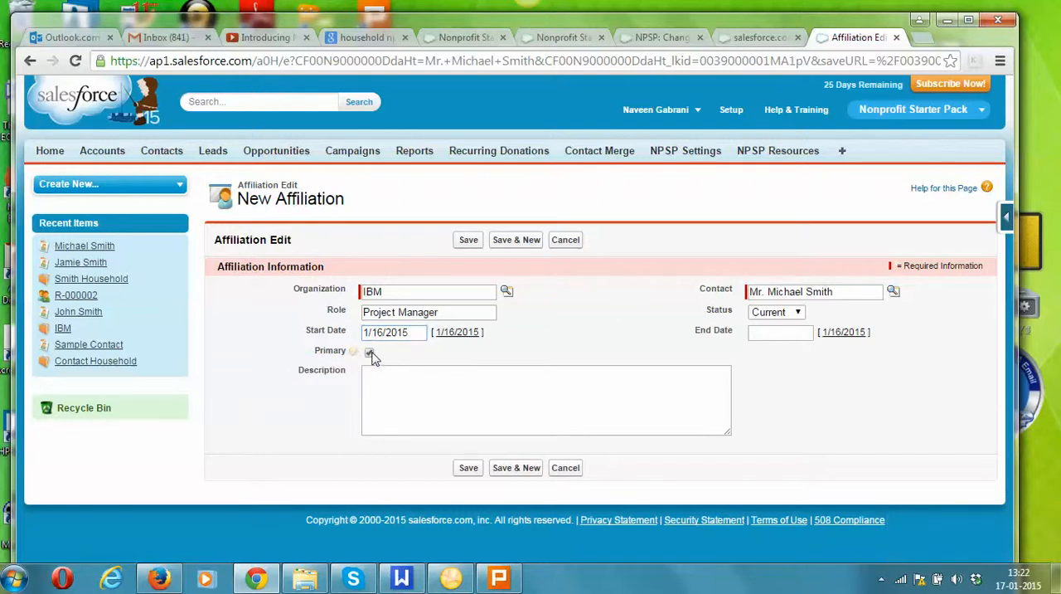
left_click(467, 240)
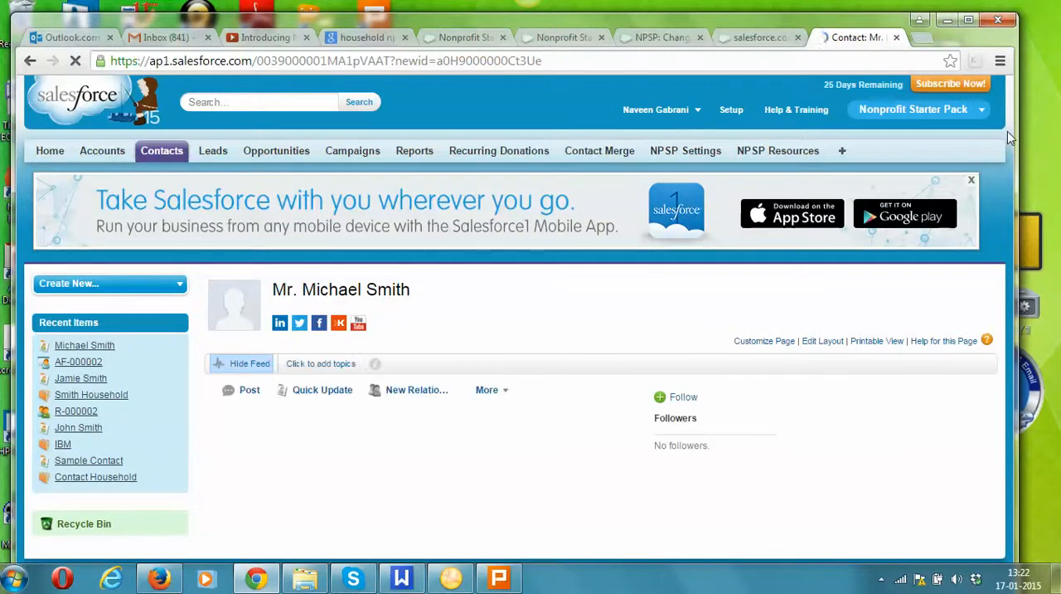
Review the contact's primary affiliation, relationships and organization affiliations on the saved record.
scroll(1022, 257, "down", 2)
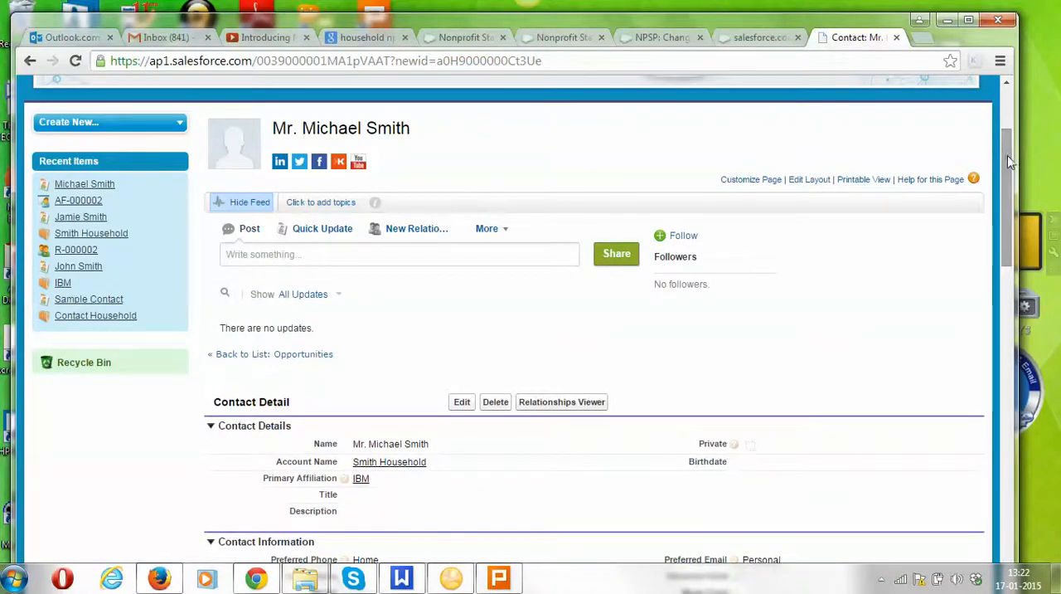
scroll(1022, 233, "down", 3)
scroll(1022, 233, "down", 3)
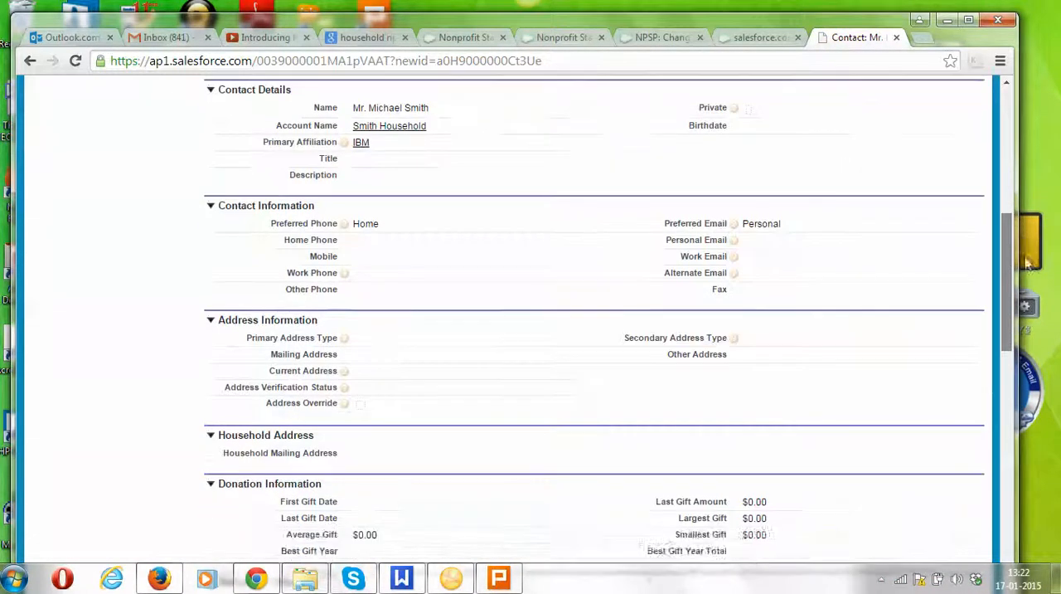
left_click_drag(1030, 314, 1029, 426)
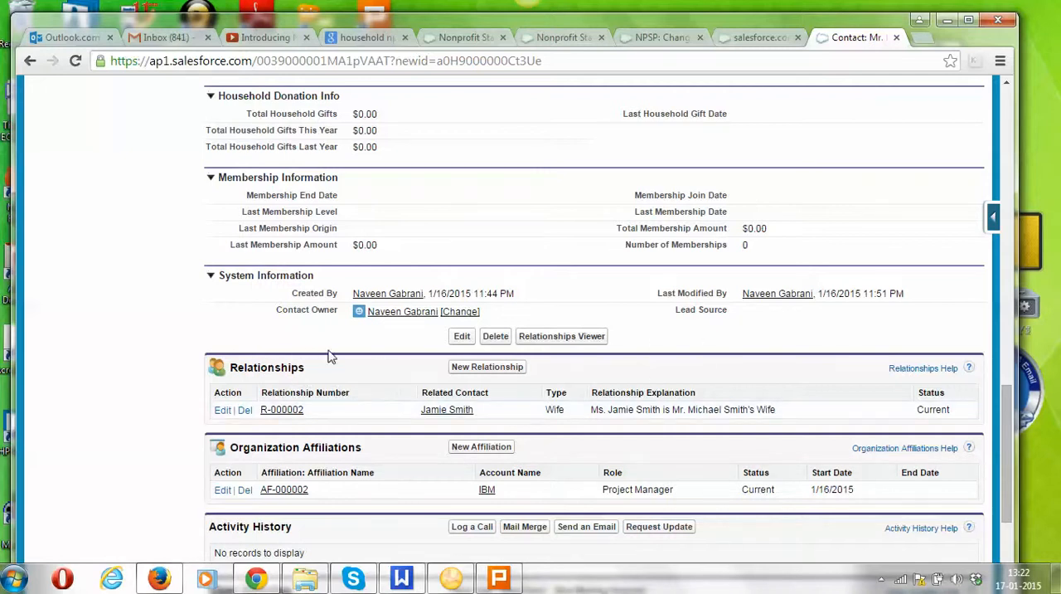
triple_click(270, 367)
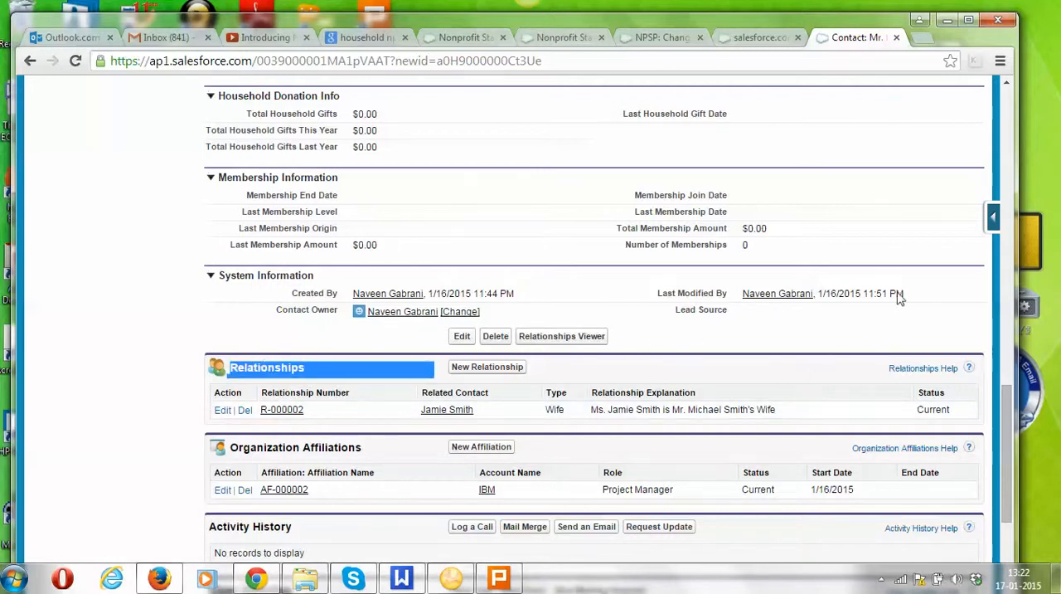
left_click_drag(1009, 400, 996, 164)
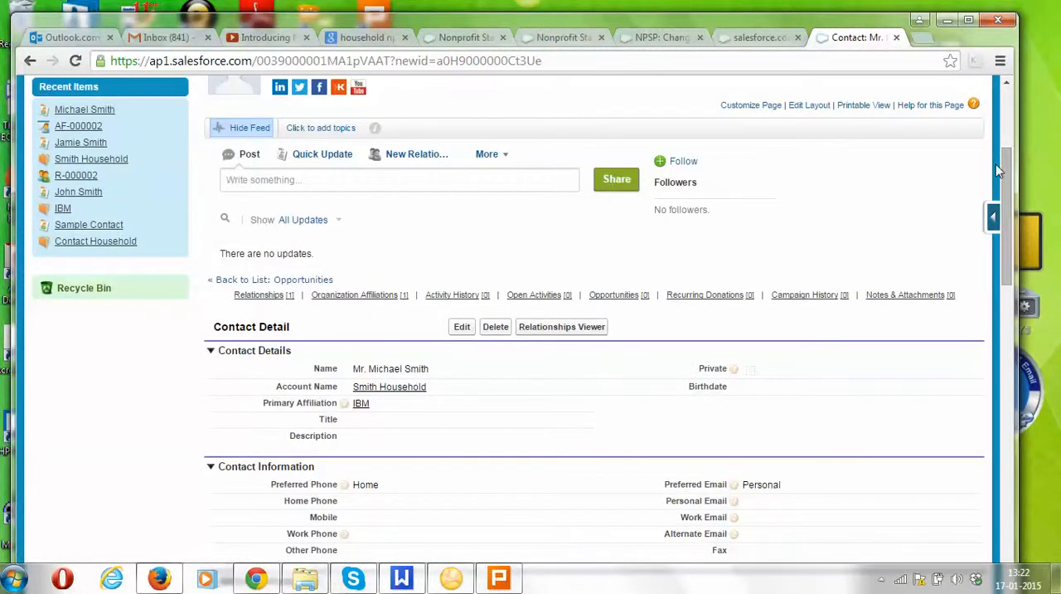